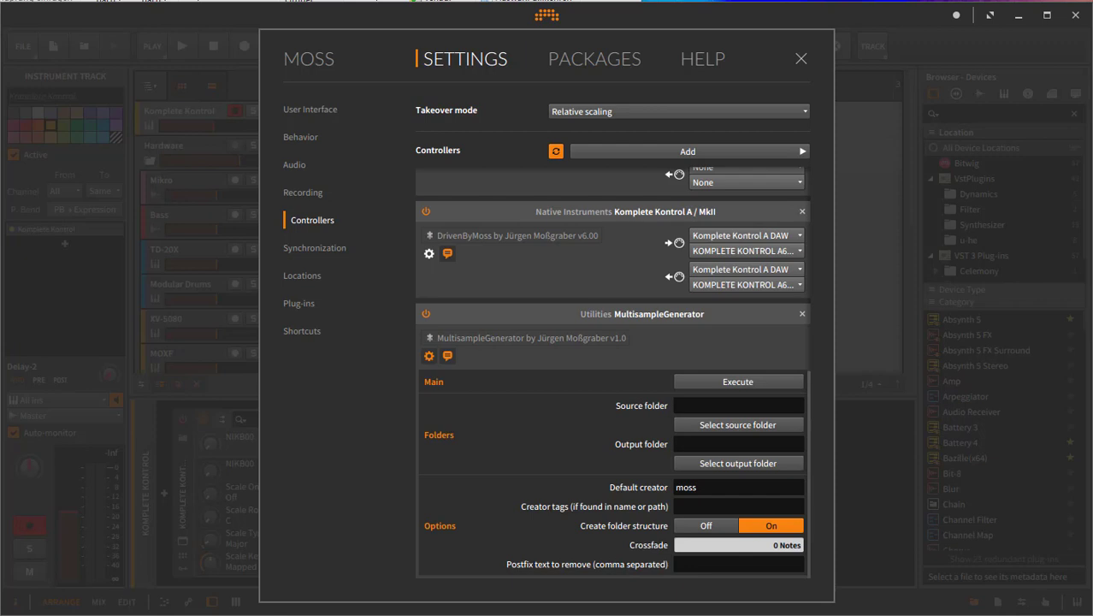
Browse in File Explorer to 07 Synth\Lead\01W Emerson'70 Samples and widen the Name column to read the .wav names
key(alt+Tab)
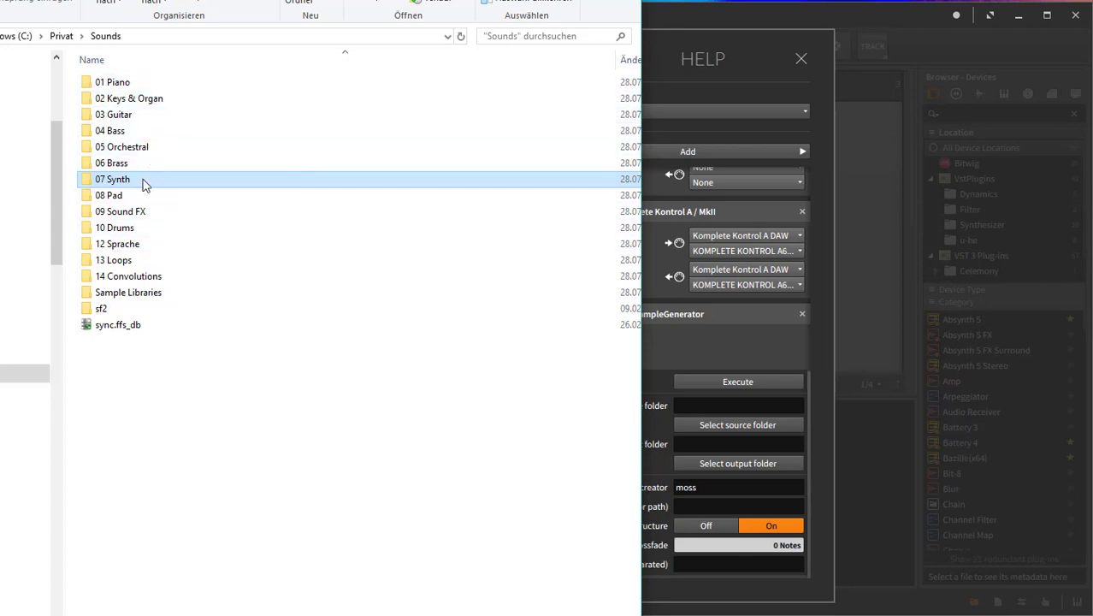
double_click(112, 179)
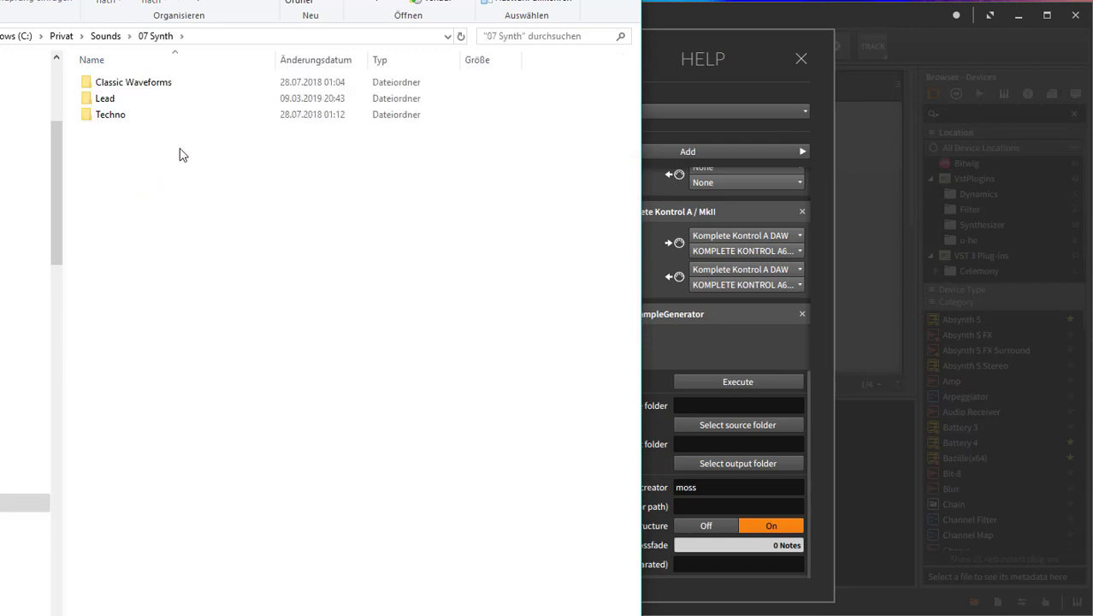
double_click(146, 98)
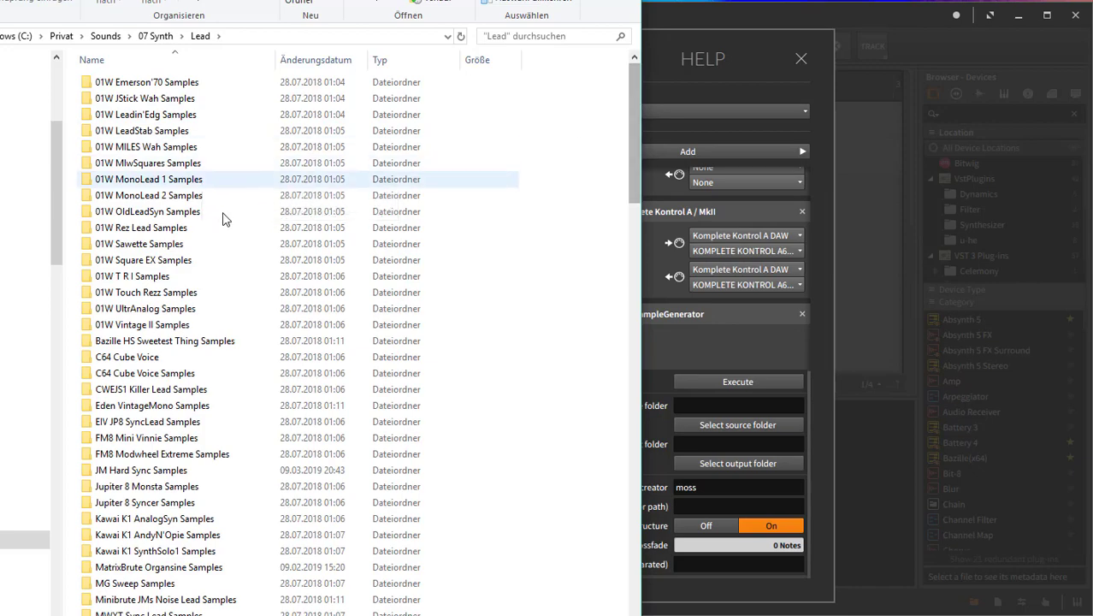
drag(632, 118, 634, 609)
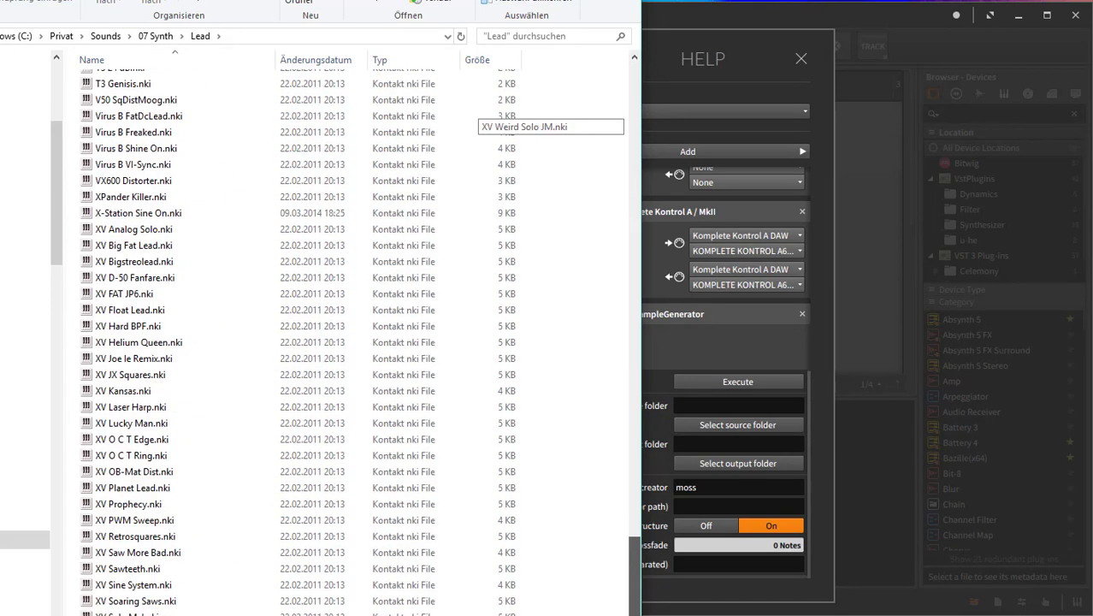
scroll(615, 137, up, 20)
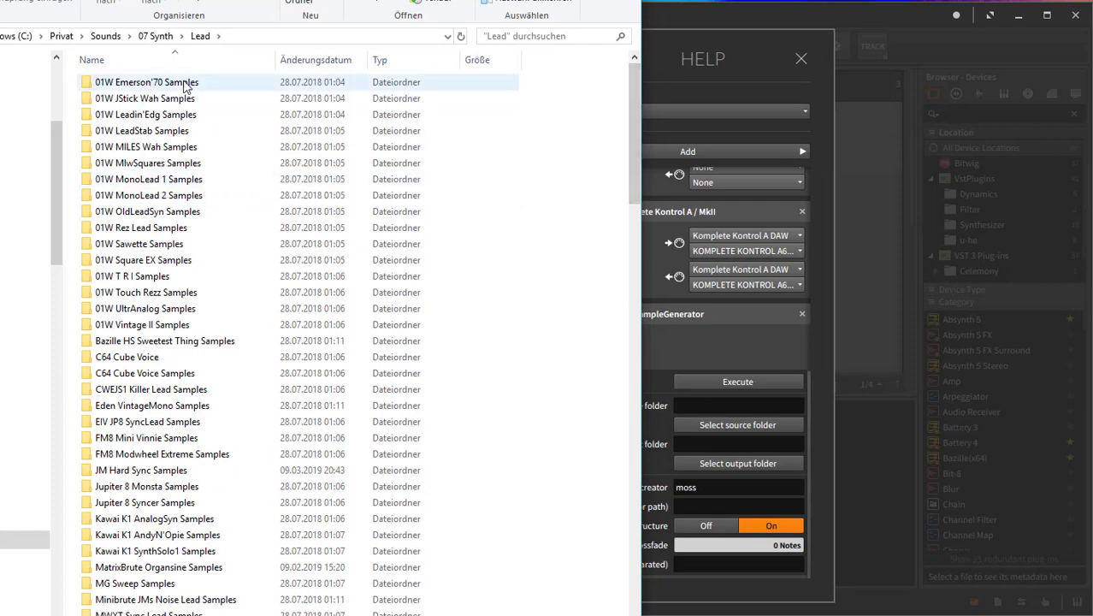
double_click(191, 86)
drag(189, 60, 322, 60)
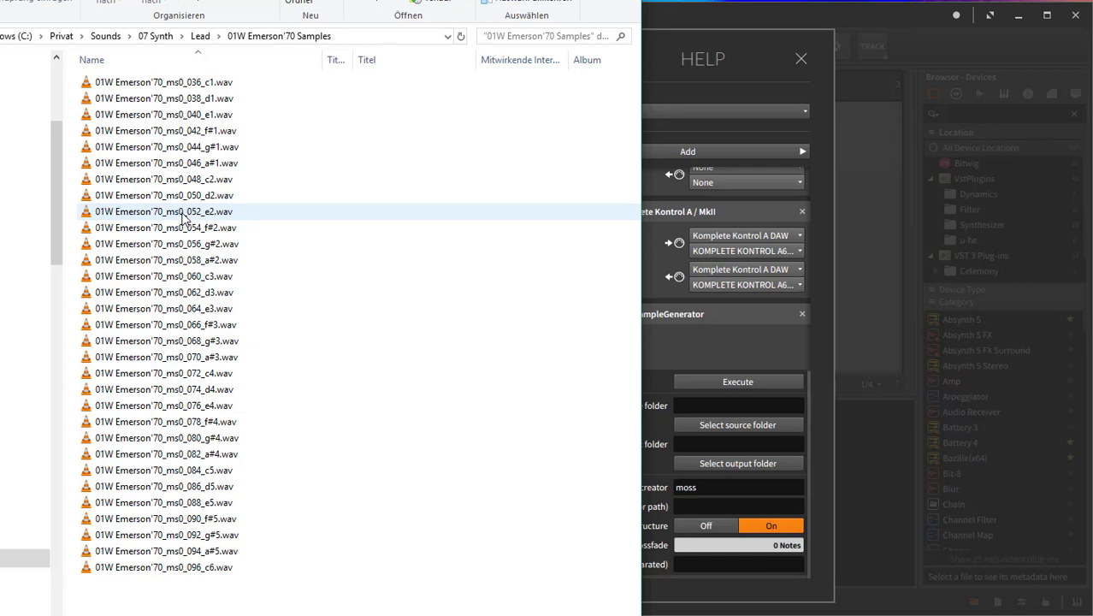
click(741, 33)
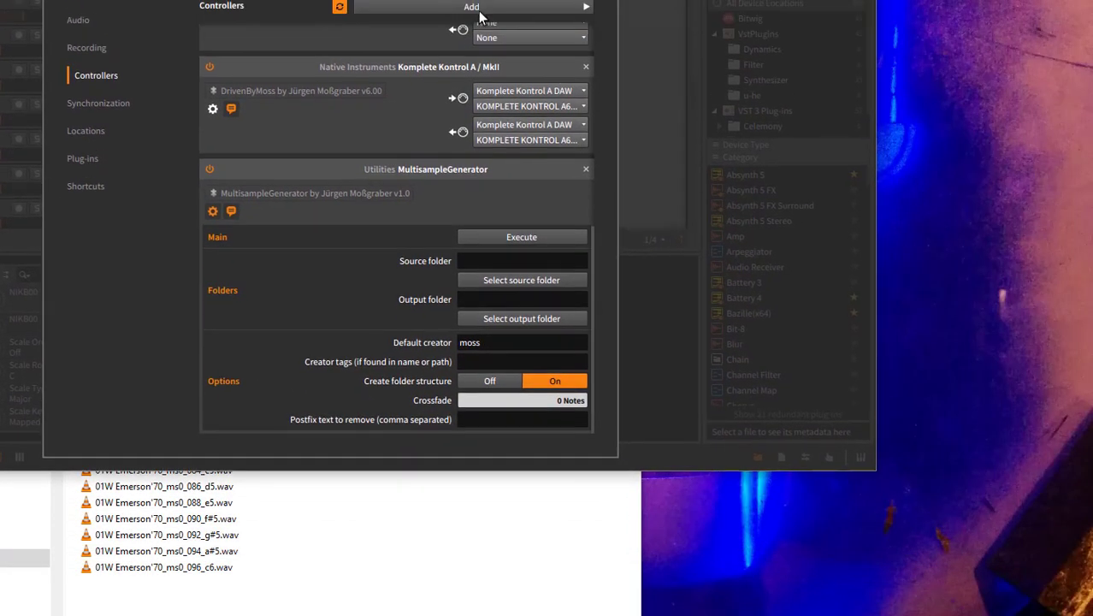
click(482, 12)
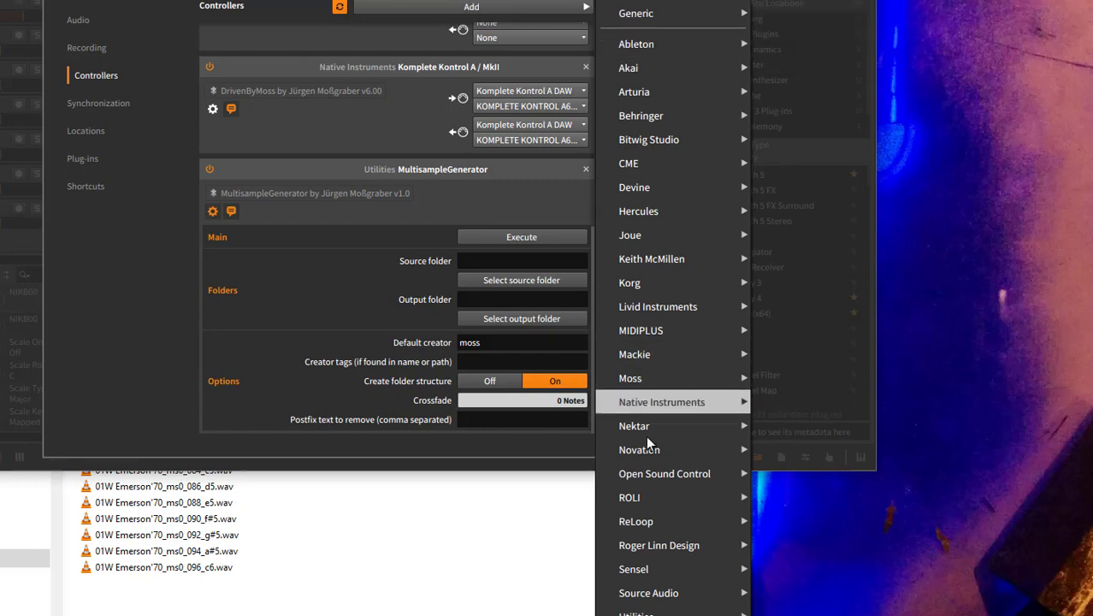
mouse_move(636, 613)
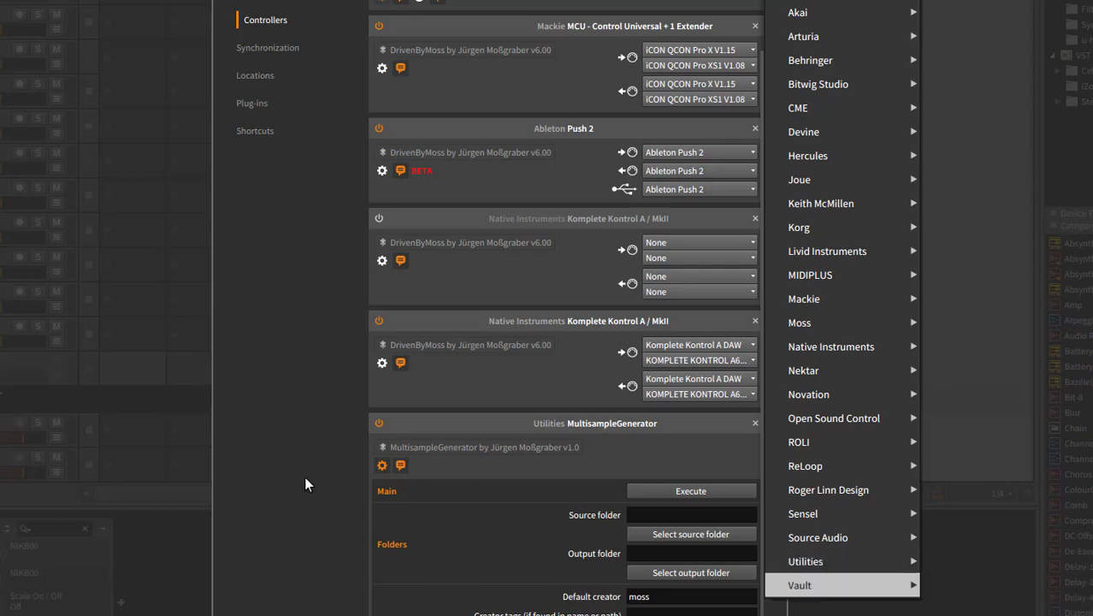
click(525, 417)
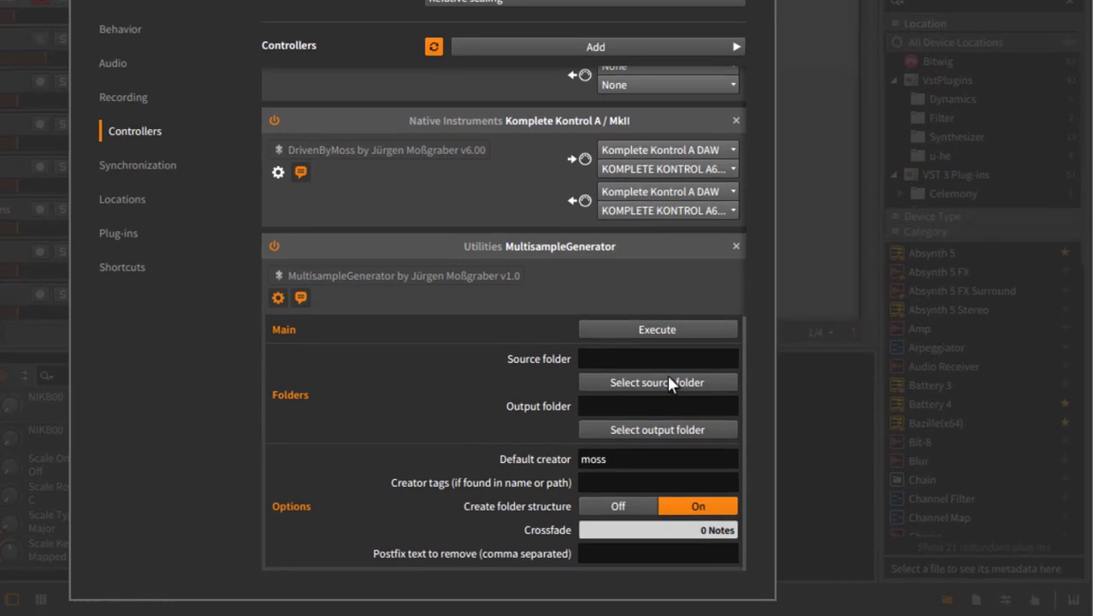
Start choosing the source folder and expand Windows (C:) > Privat > Sounds > 07 Synth > Lead
click(668, 378)
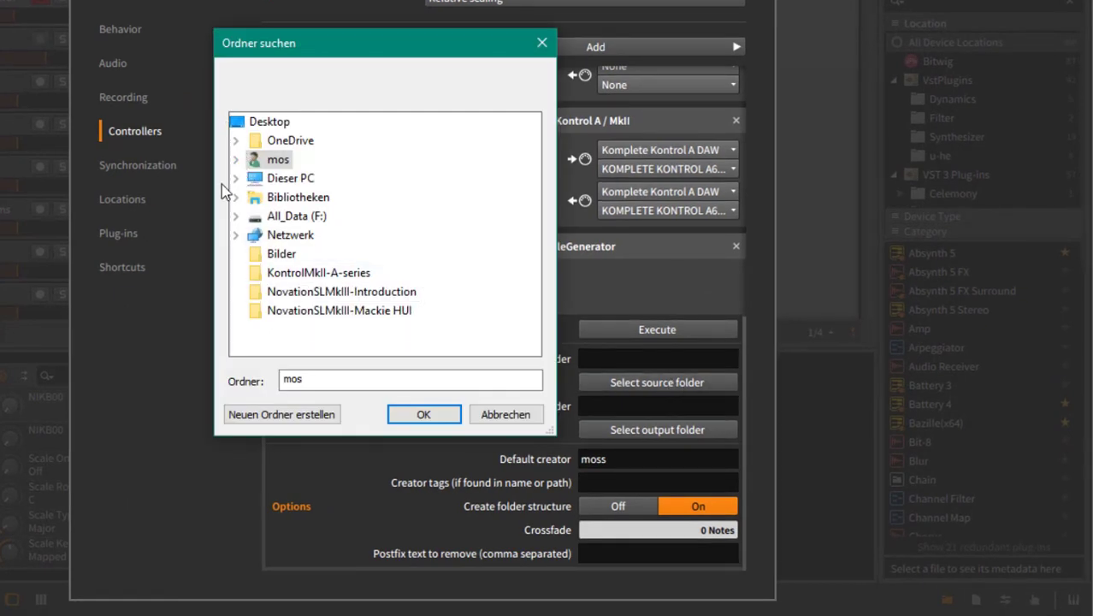
click(235, 178)
click(253, 292)
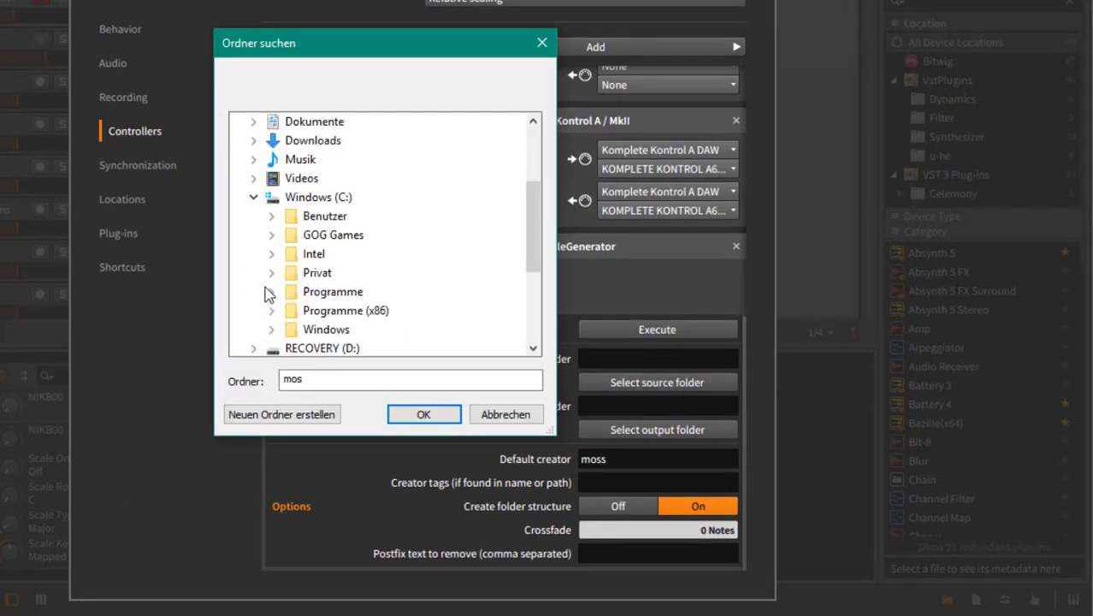
click(271, 215)
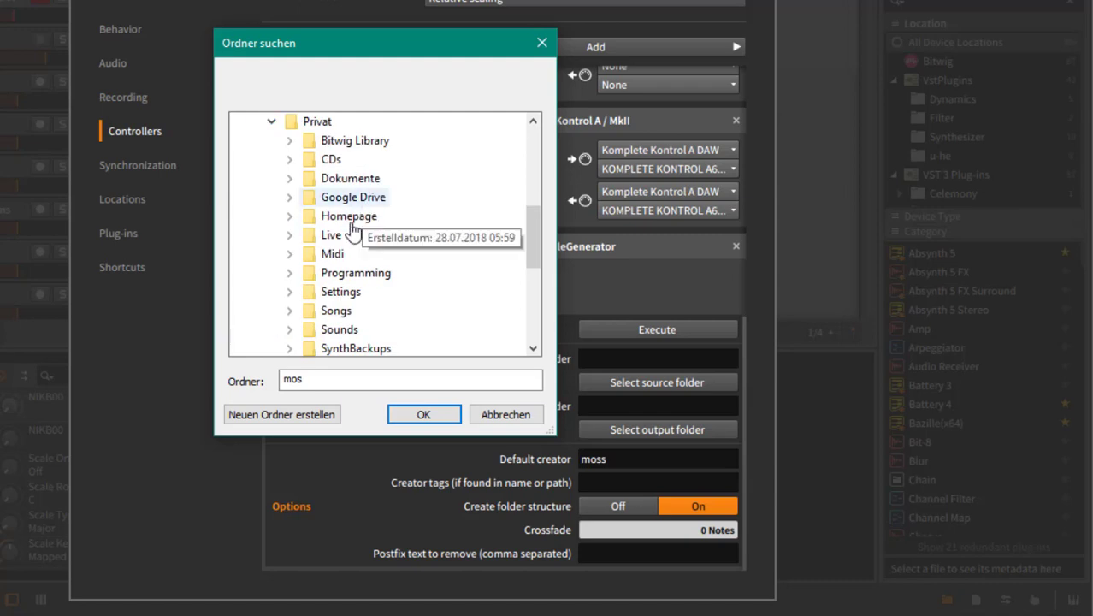
click(289, 330)
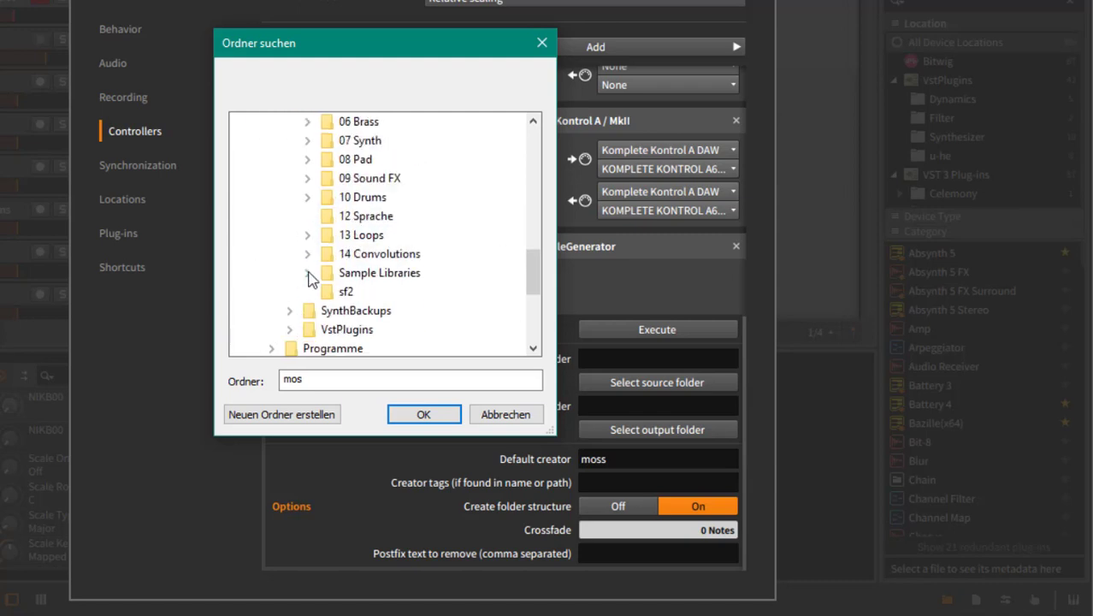
scroll(317, 192, up, 1)
click(307, 198)
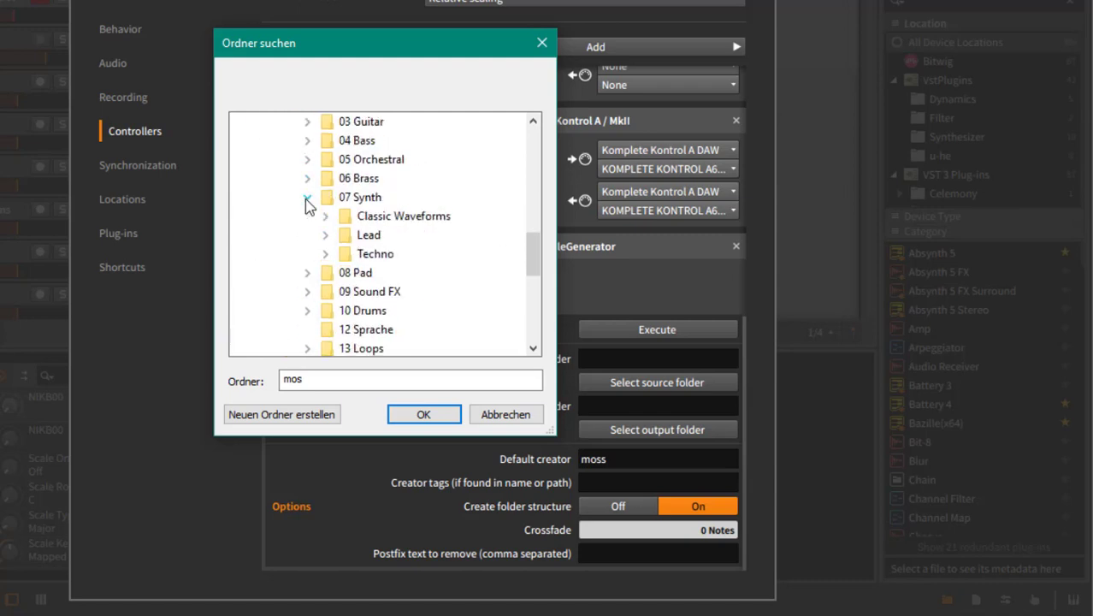
click(315, 236)
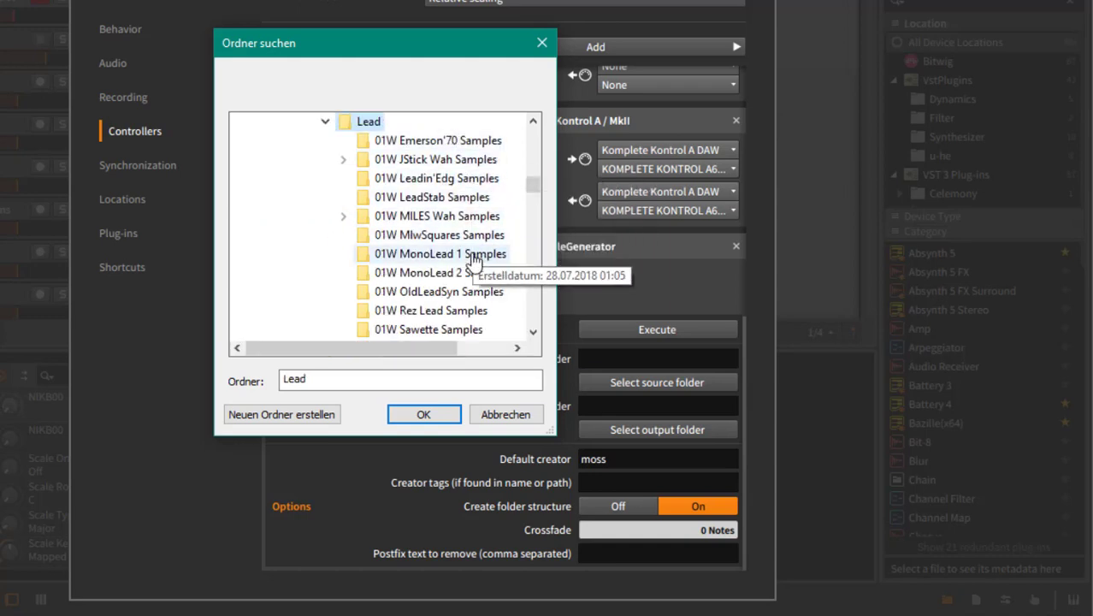
Select the 01W Emerson'70 Samples folder inside Lead as the source
scroll(428, 210, up, 2)
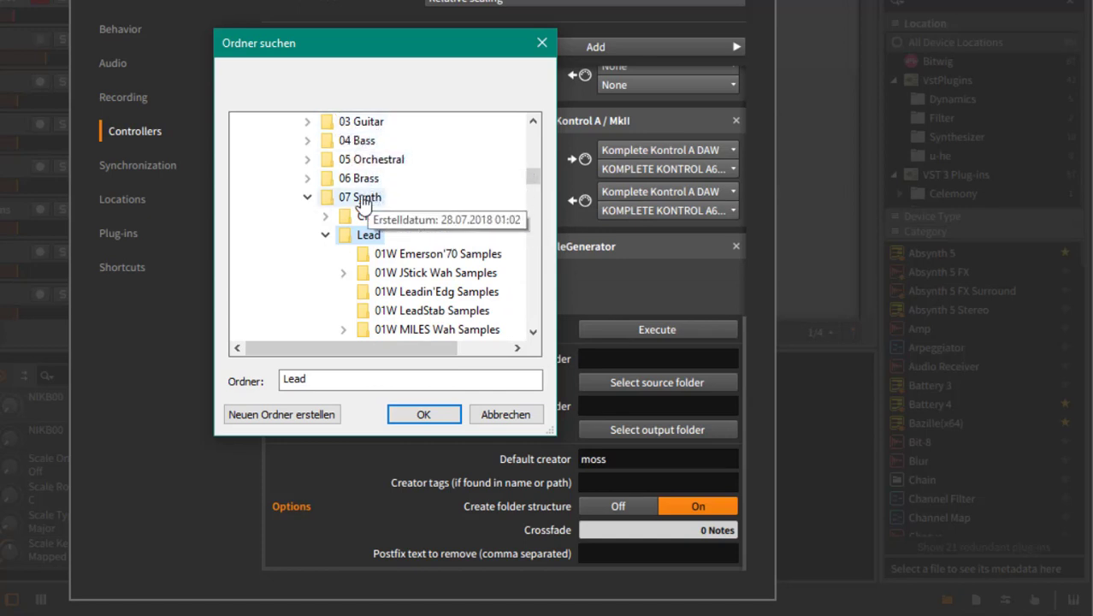
scroll(451, 243, down, 5)
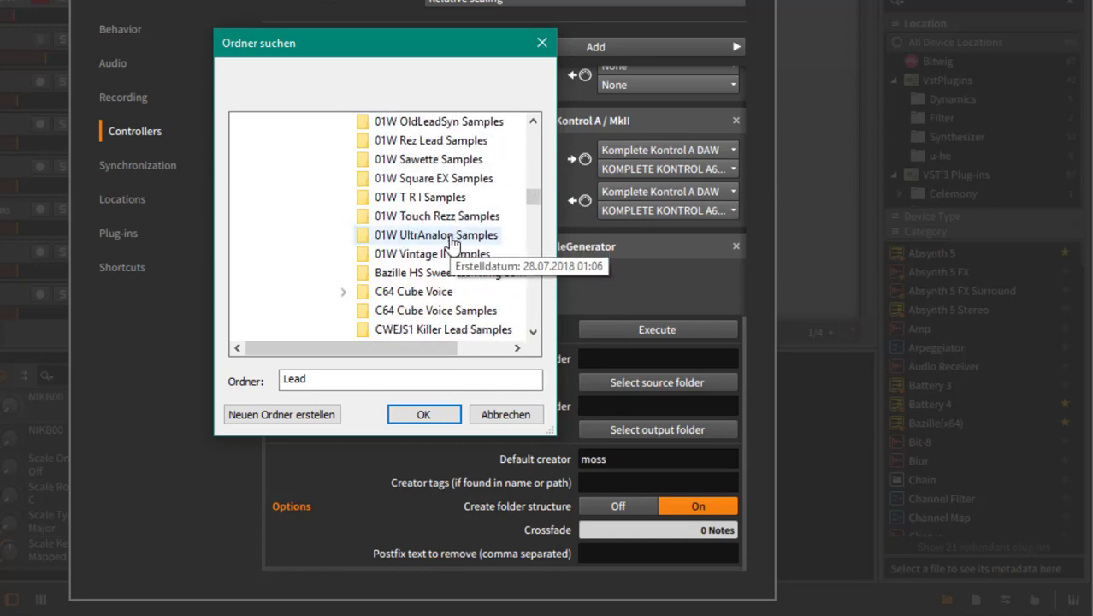
scroll(451, 244, down, 1)
scroll(451, 243, up, 6)
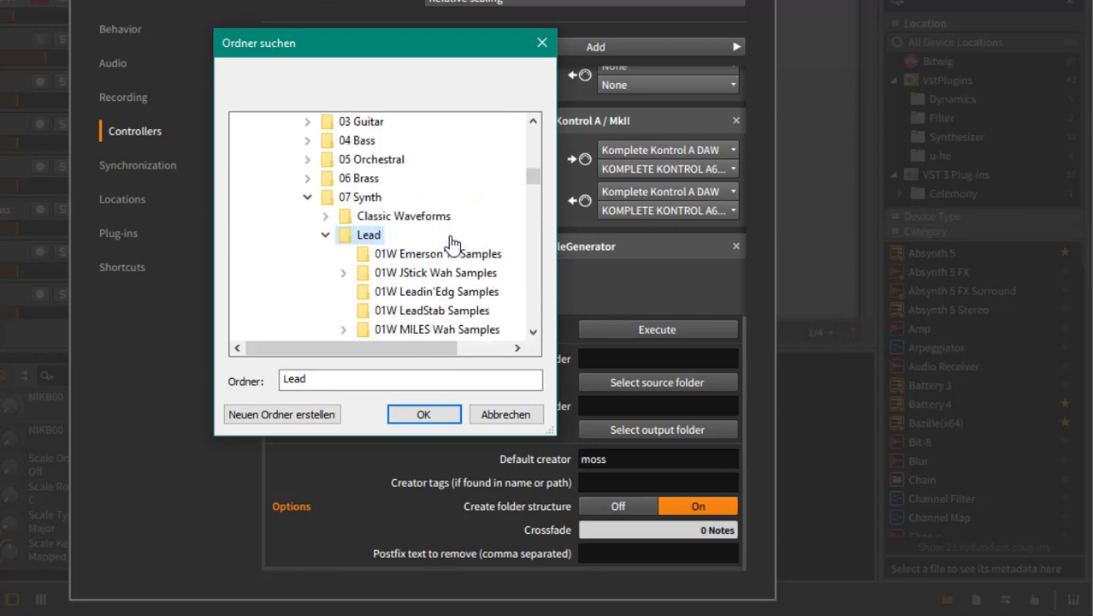
click(451, 256)
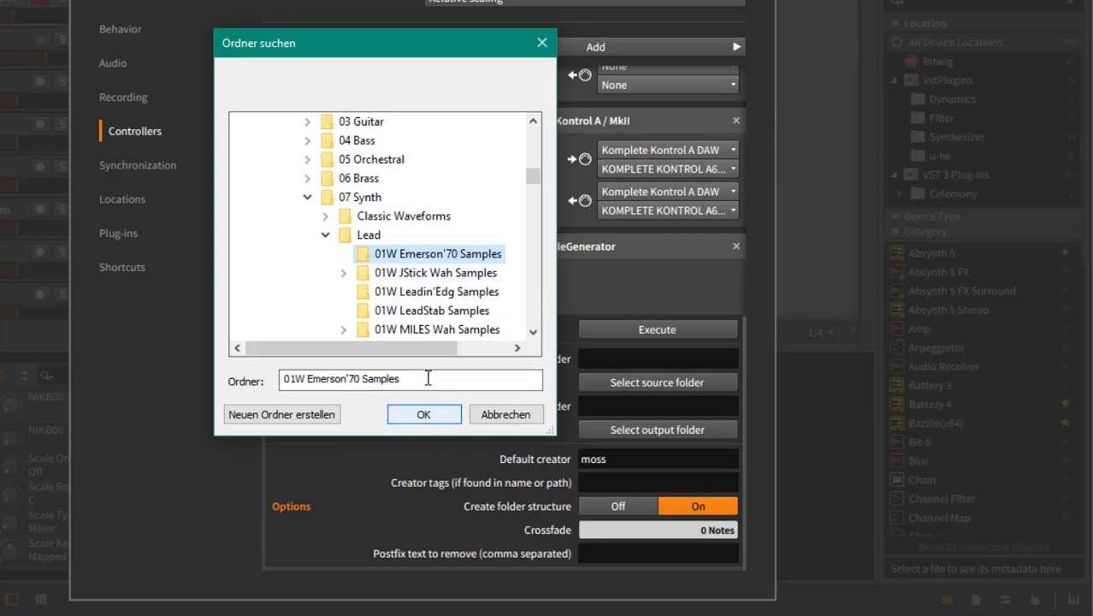
Confirm the source folder, then set the output folder to Conversion on the Desktop
click(423, 415)
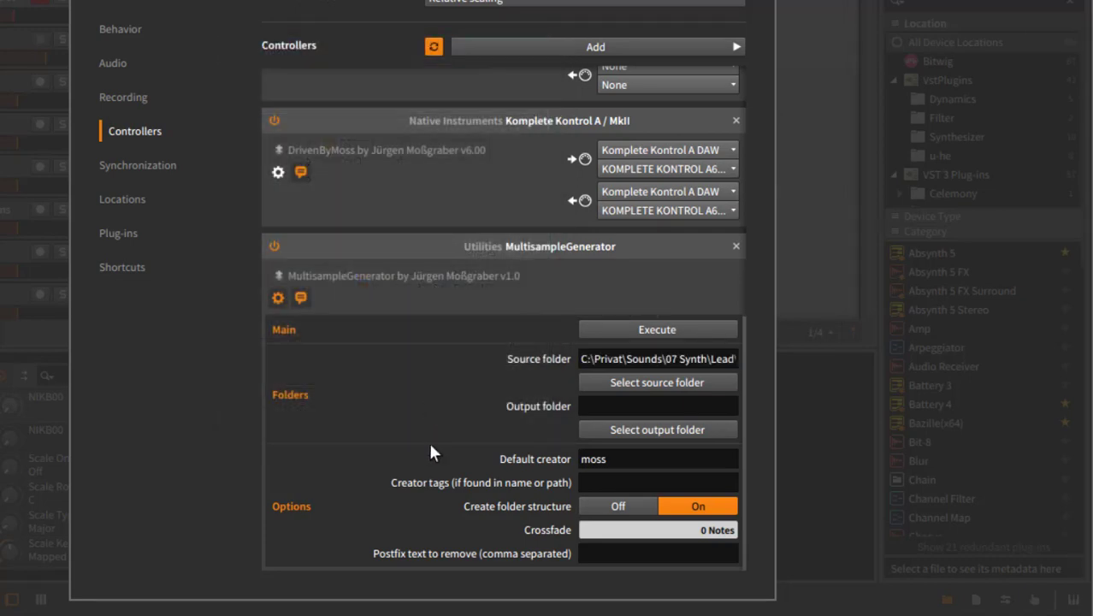
click(676, 429)
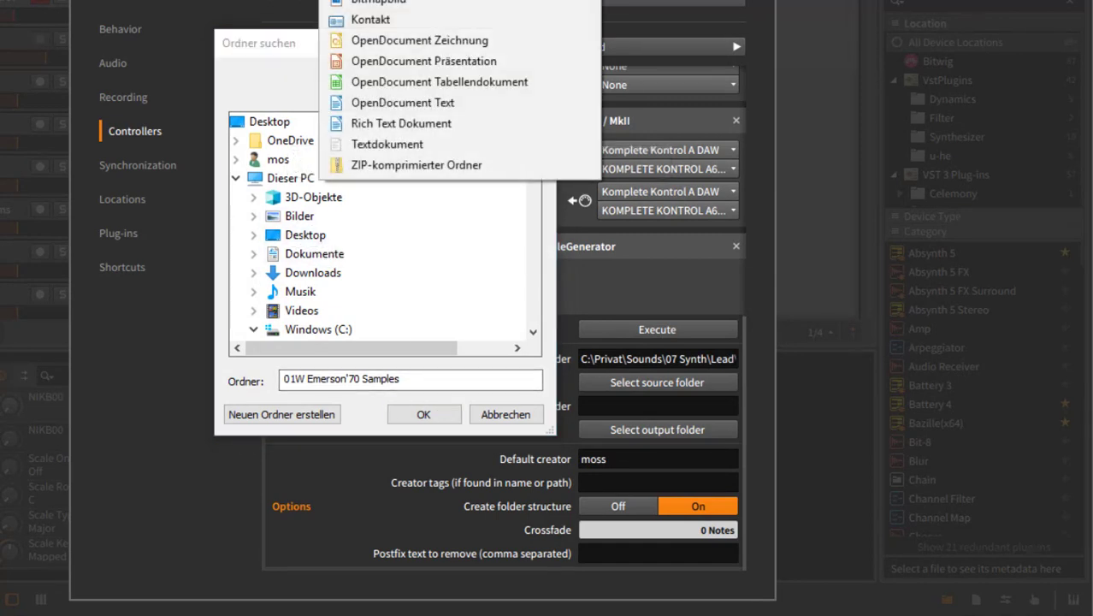
key(Escape)
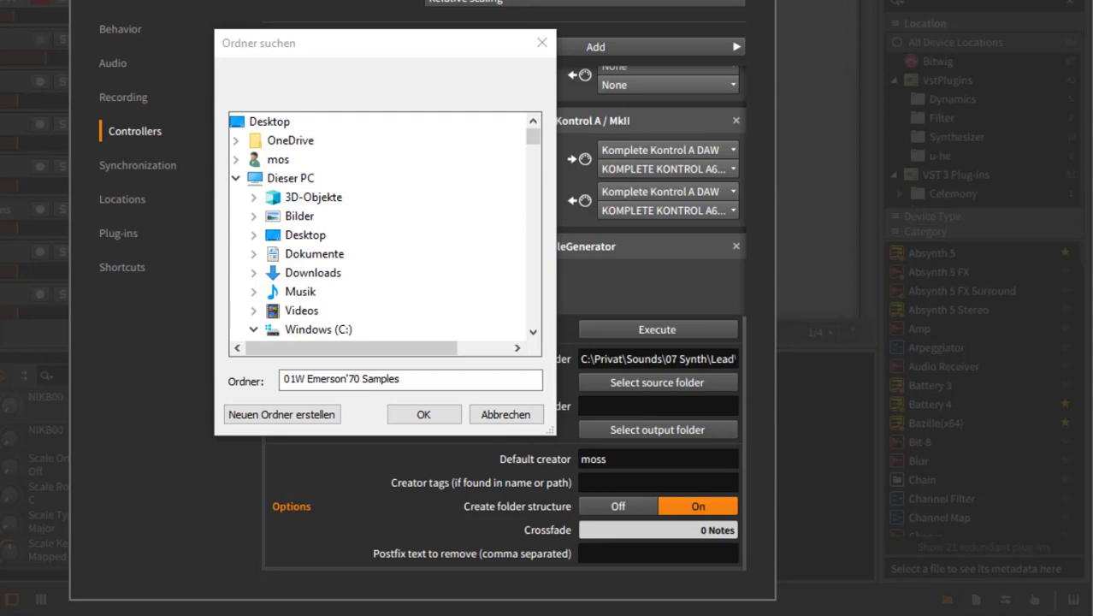
scroll(427, 220, up, 10)
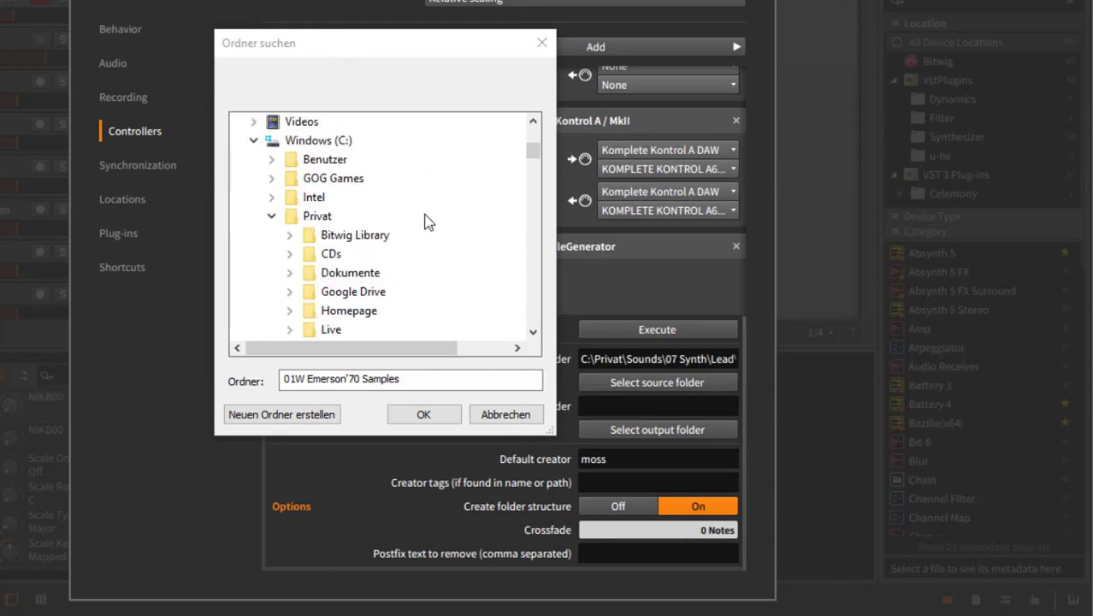
click(254, 235)
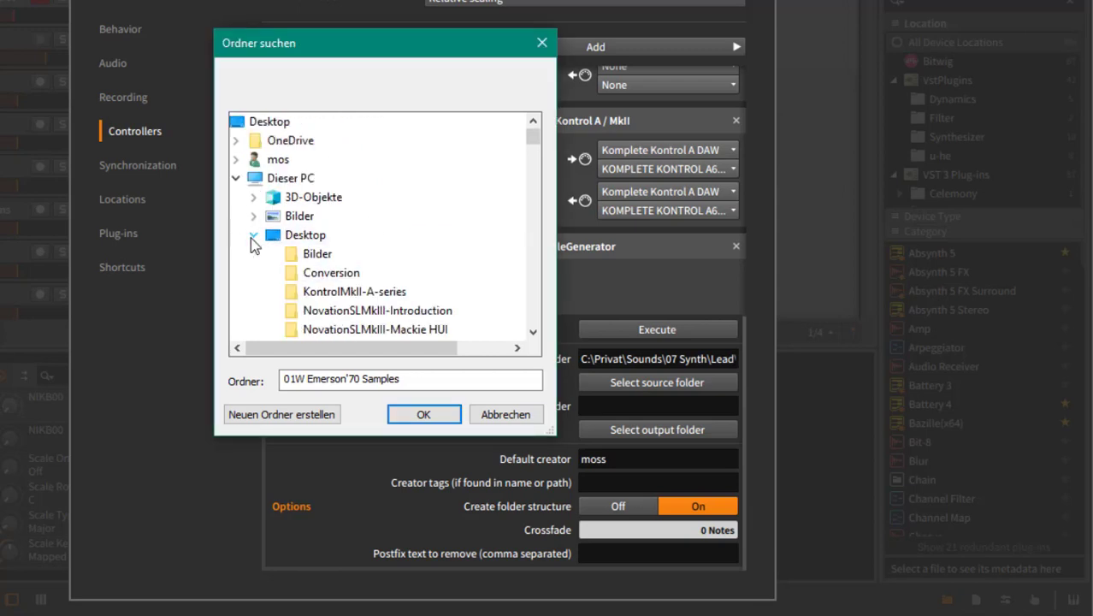
scroll(393, 205, down, 2)
click(320, 164)
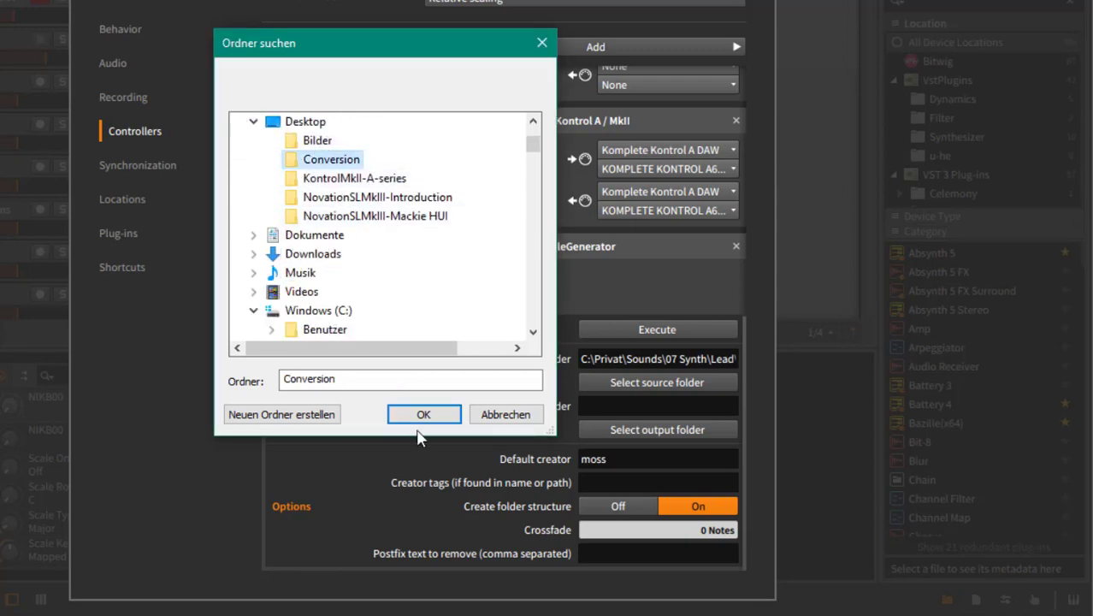
click(424, 414)
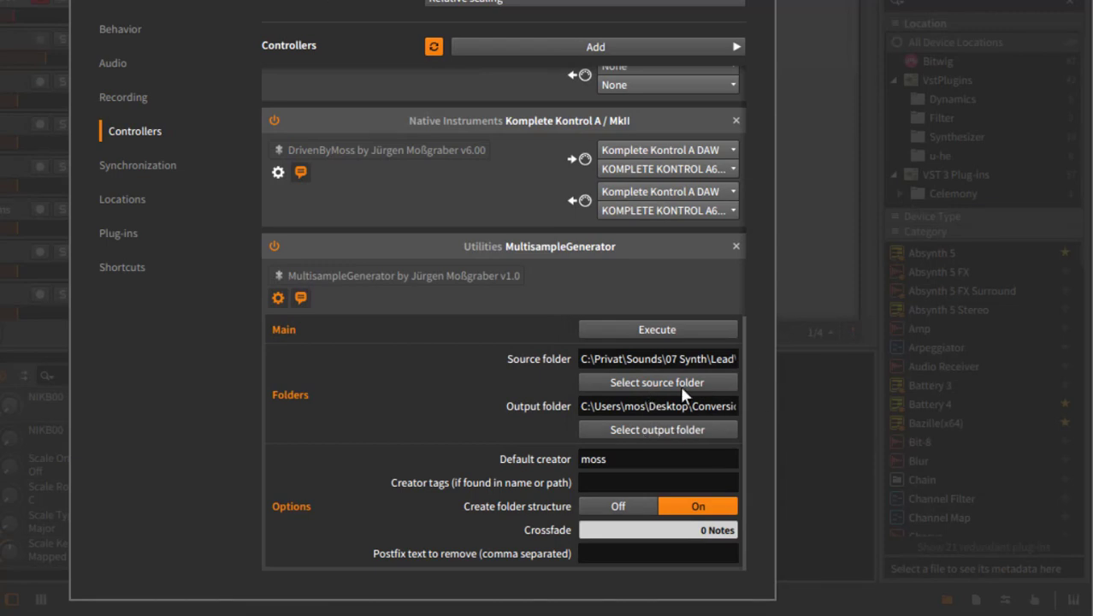
Check the full output folder path, then Execute the conversion of 01W Emerson'70 Samples
click(677, 410)
key(End)
key(Home)
click(607, 325)
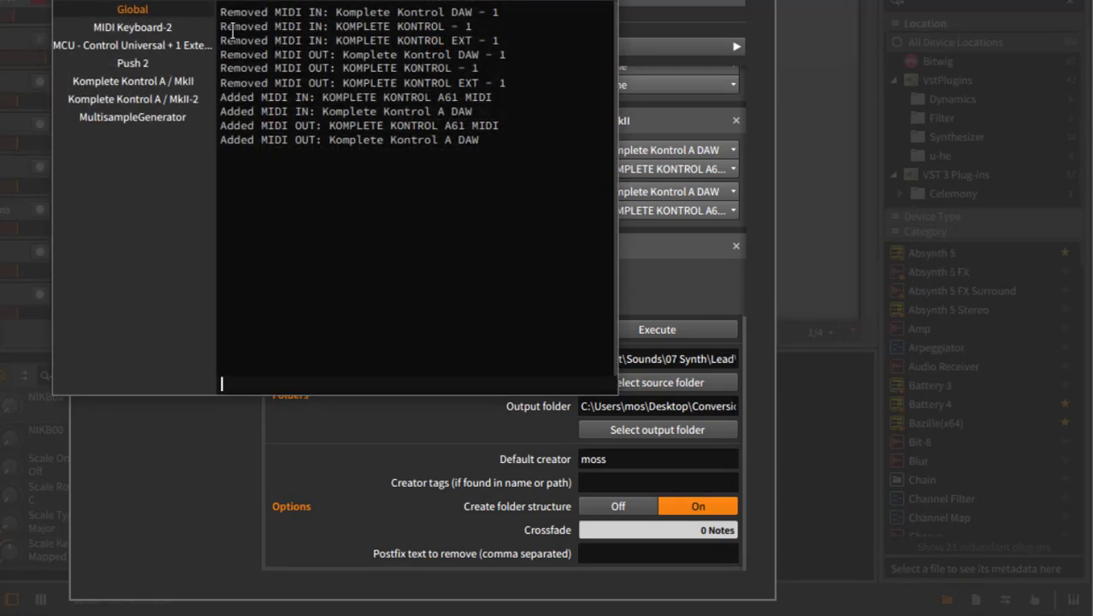
click(120, 116)
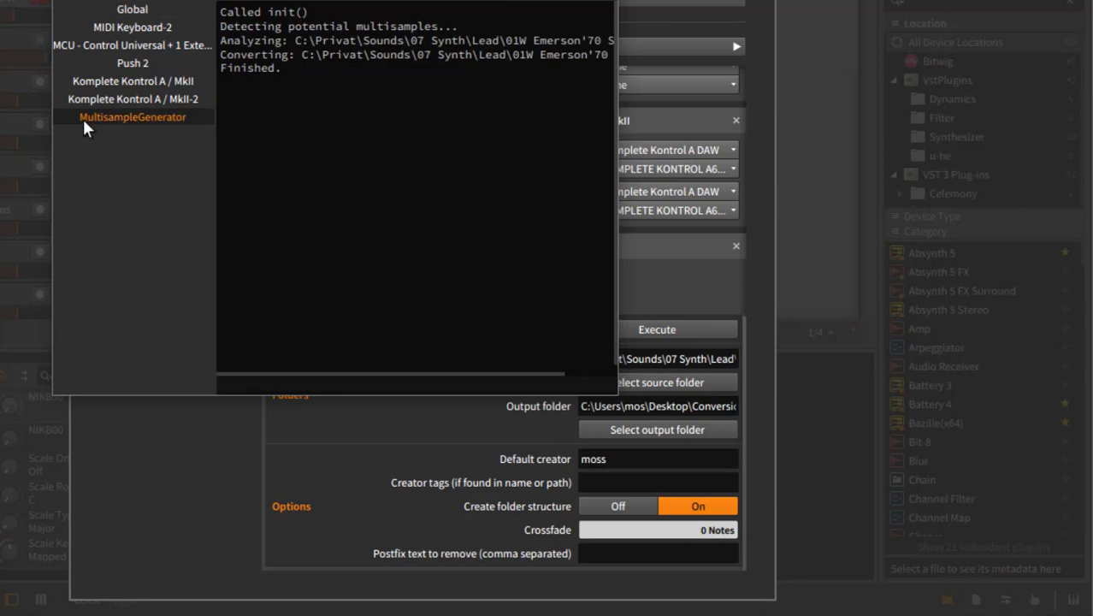
drag(616, 103, 1002, 102)
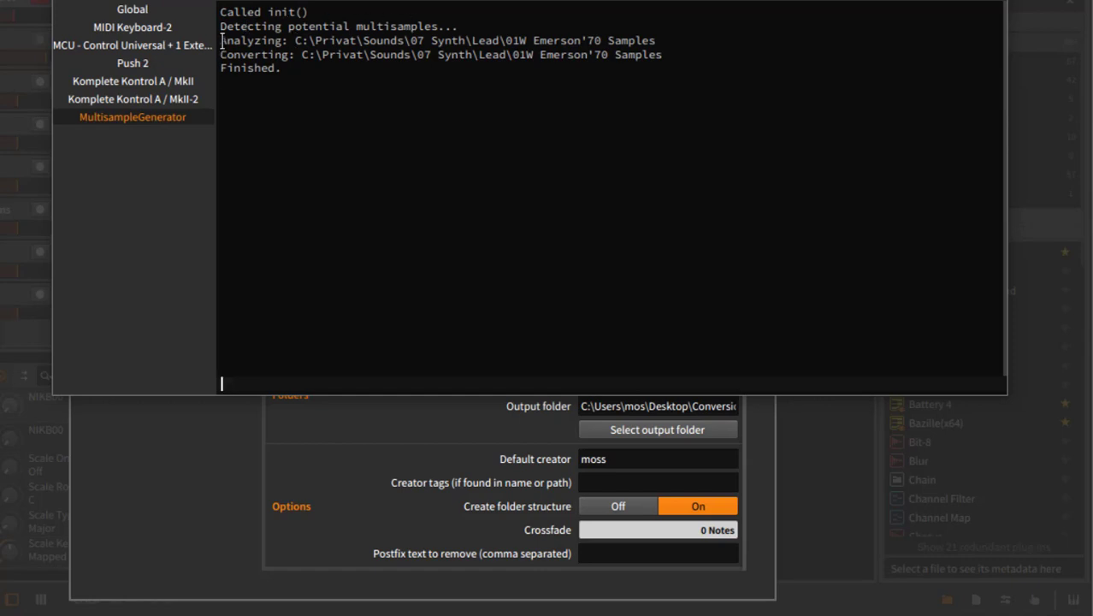
drag(222, 40, 678, 39)
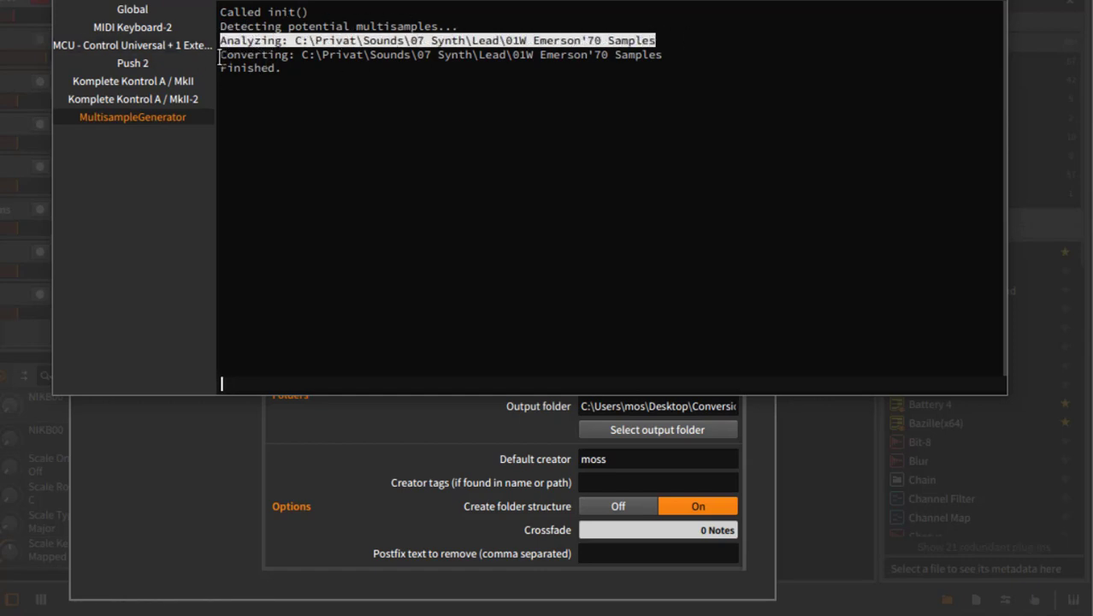
drag(227, 55, 725, 55)
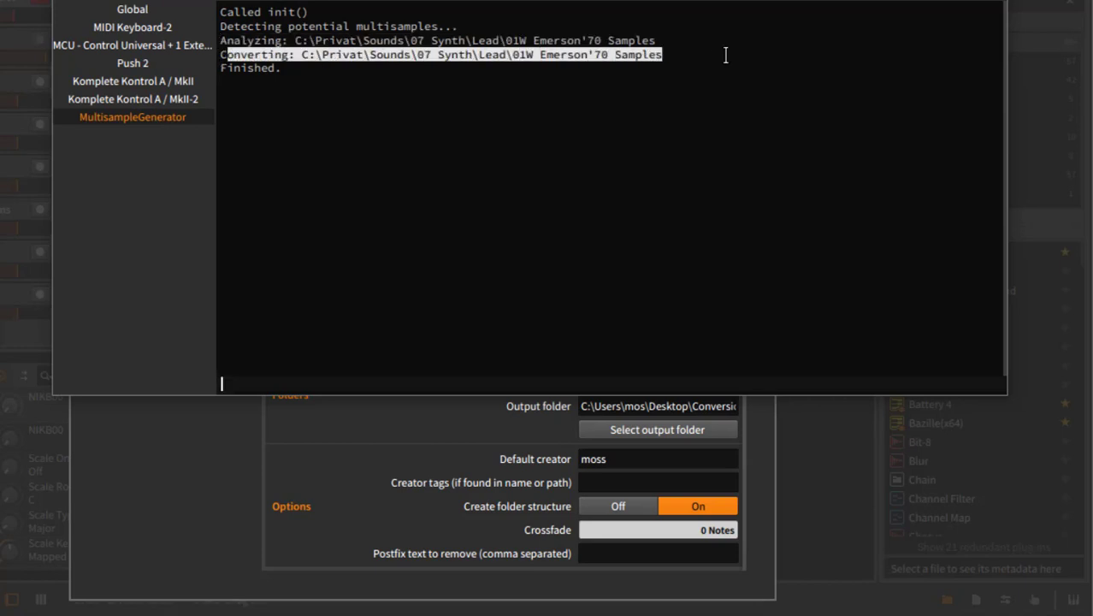
click(715, 117)
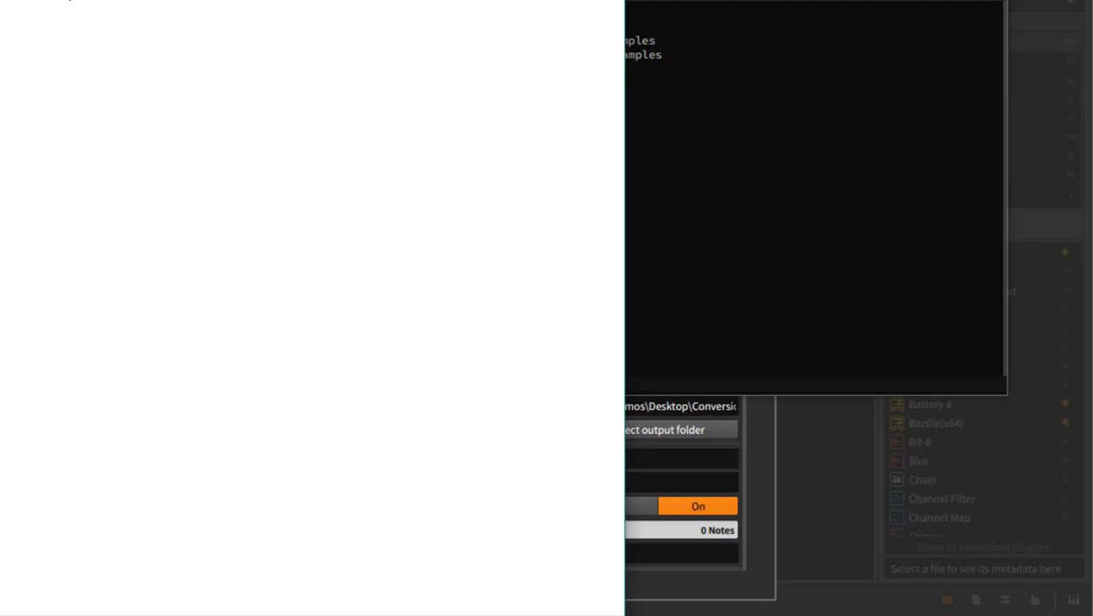
click(765, 4)
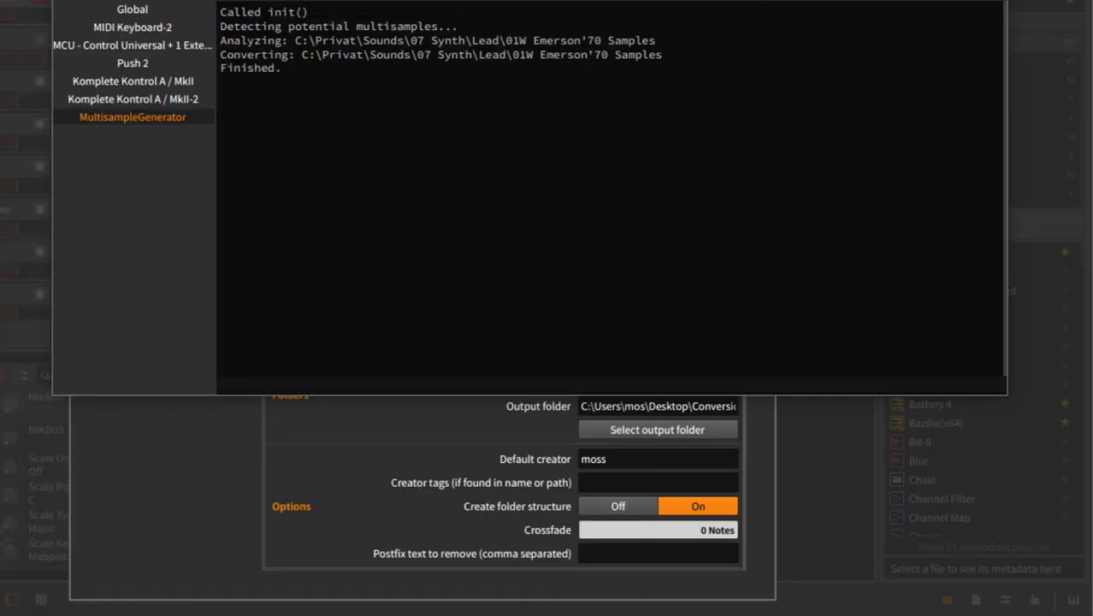
click(996, 5)
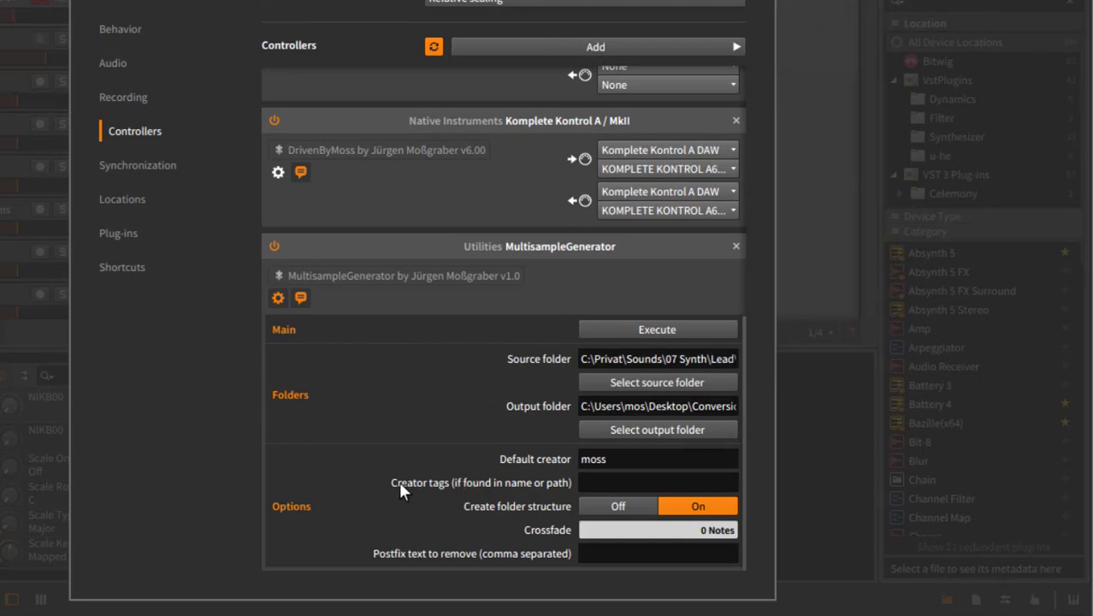
Correct the Default creator field by retyping the creator name
click(596, 483)
click(582, 459)
click(626, 460)
key(BackSpace)
double_click(603, 459)
text(moss)
click(615, 485)
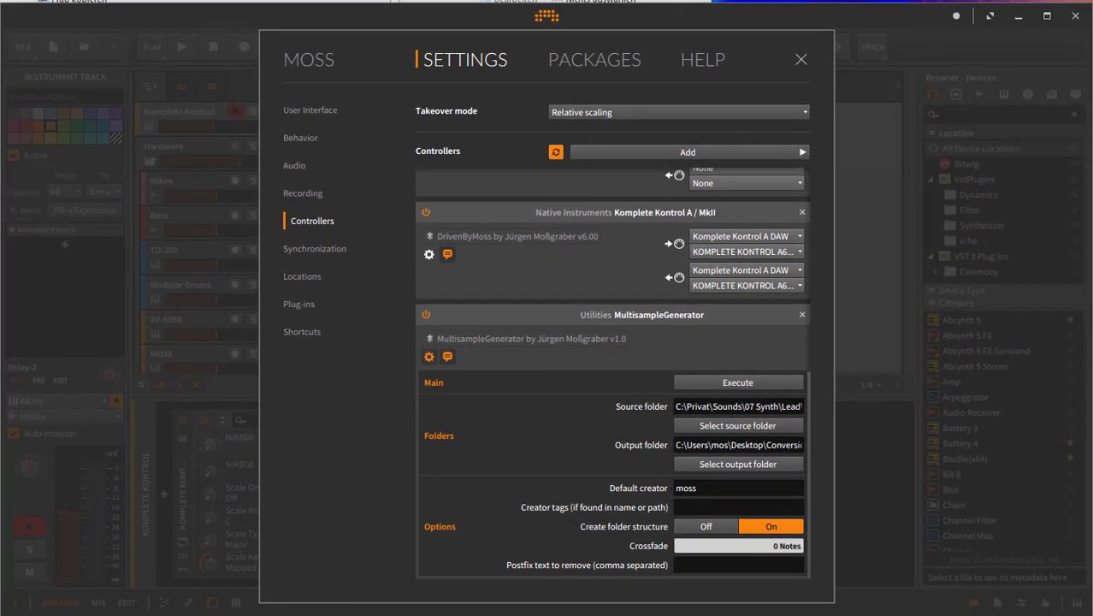
Glance at the Conversion folder, then enter 01W in the Creator tags field
key(alt+Tab)
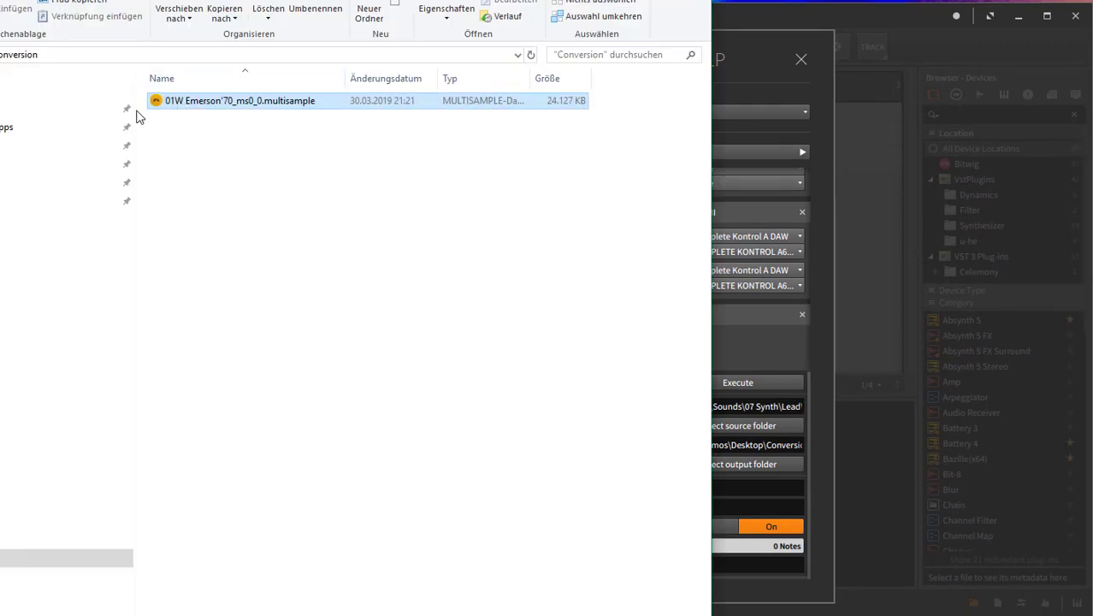
click(743, 381)
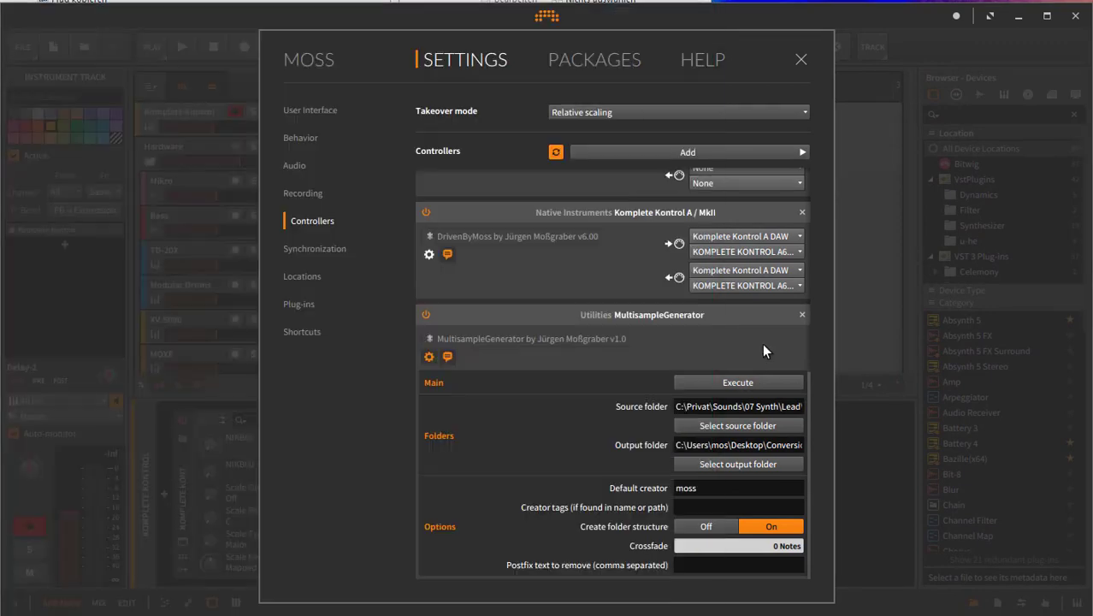
click(731, 505)
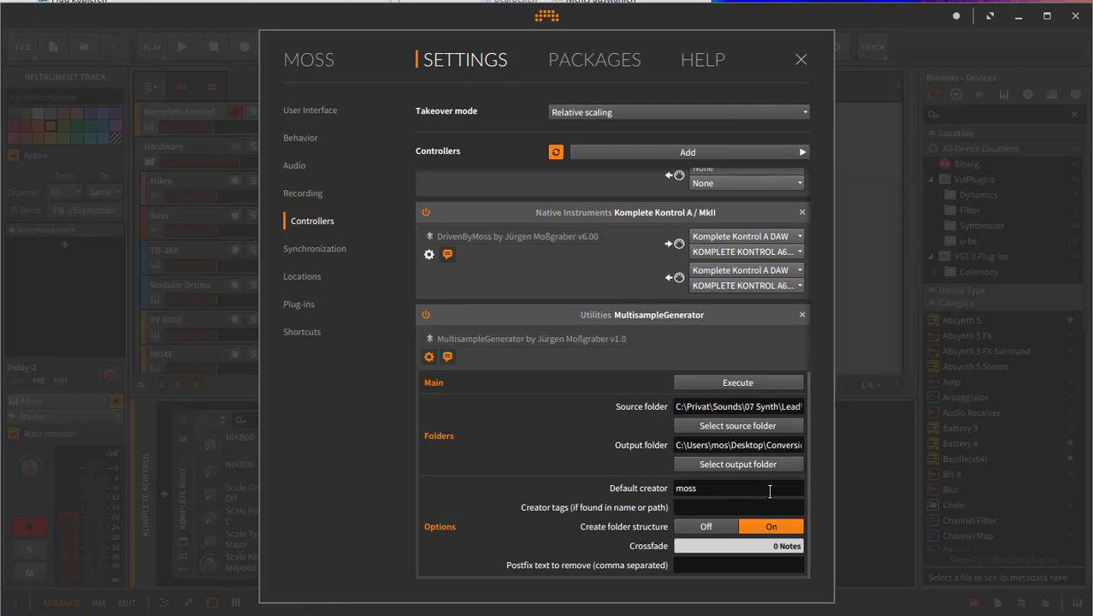
text(01W)
Bring up the source samples window in Explorer and go up to the Lead folder
key(alt+Tab)
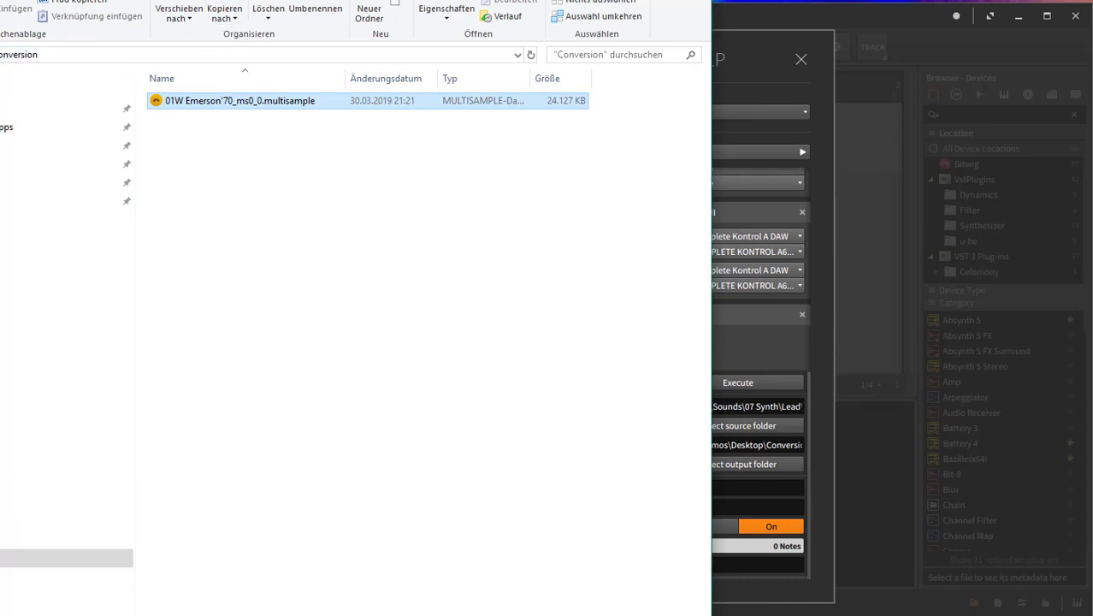
key(alt+Tab)
key(alt+Up)
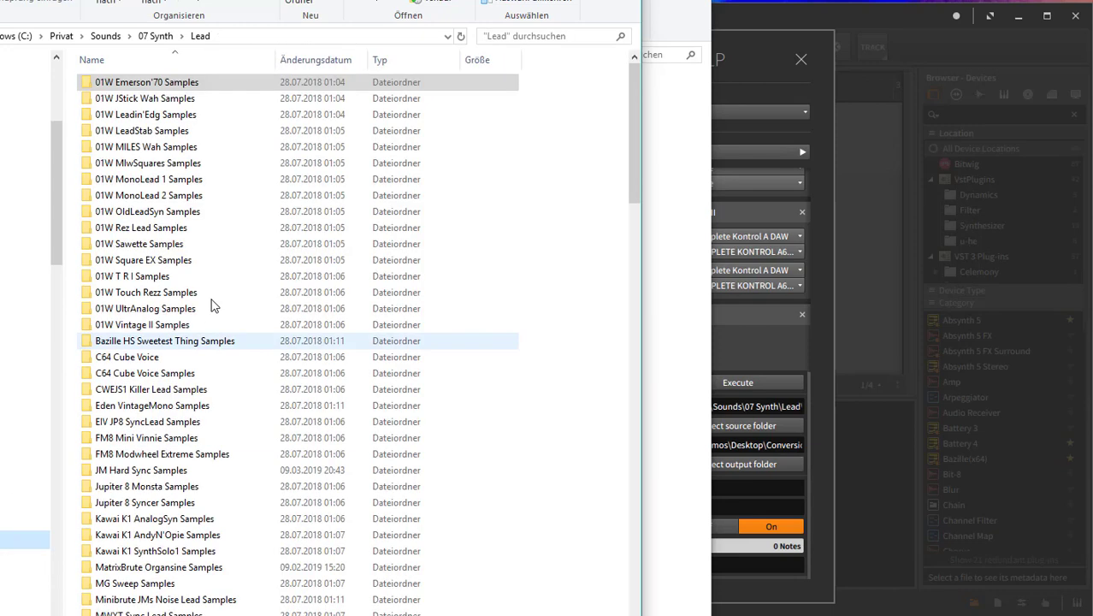
Note the FM8 and Kawai K1 folders in Lead and set Creator tags to 01W,FM8,K1
click(149, 438)
click(154, 519)
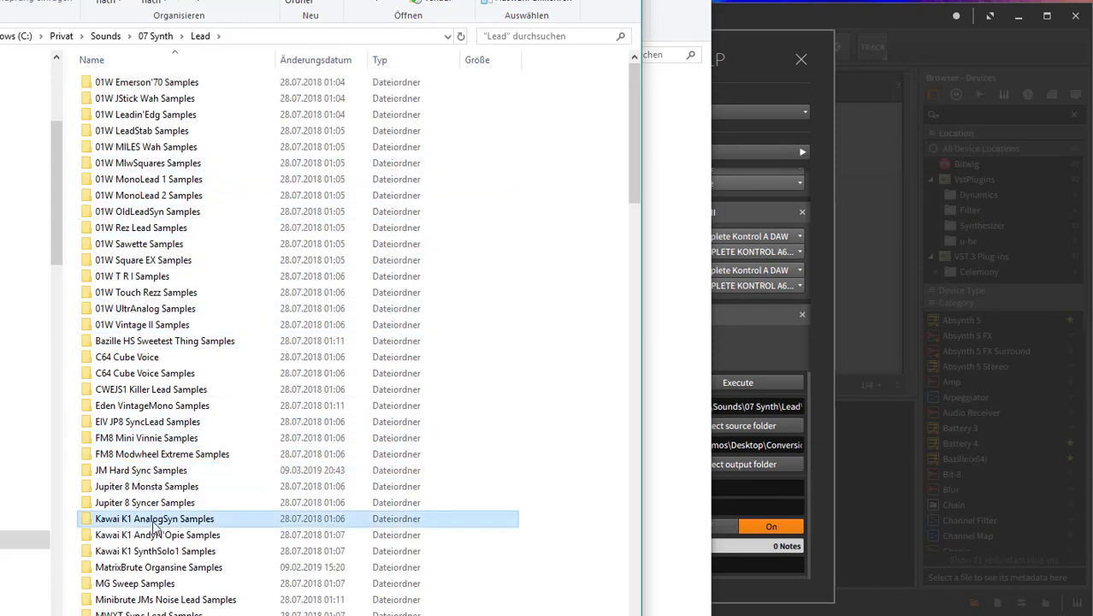
click(824, 329)
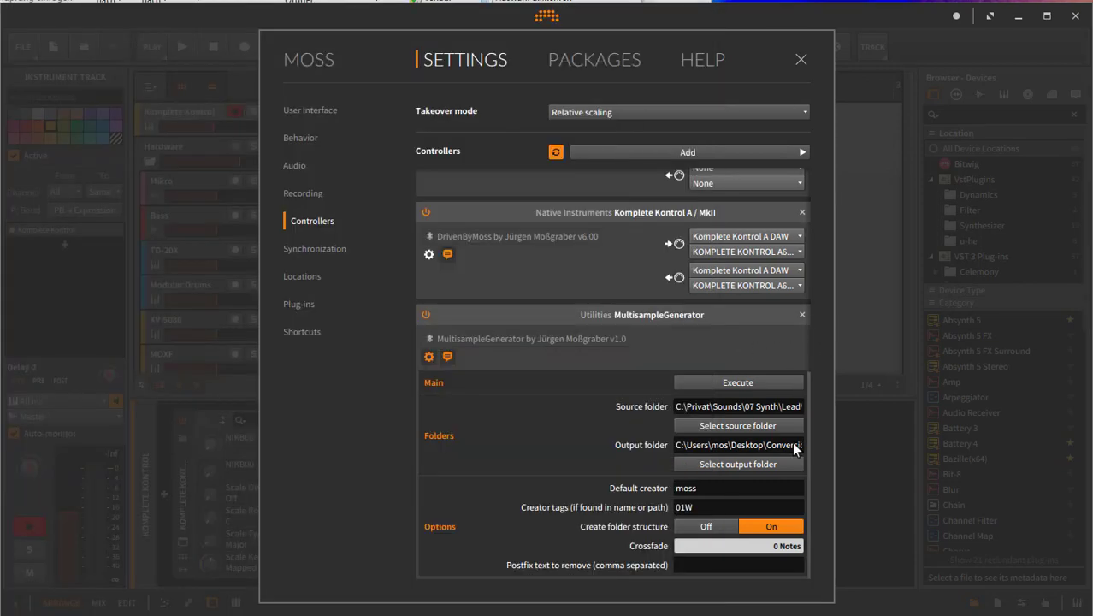
click(764, 507)
text(01W,FM8,K1)
key(alt+Tab)
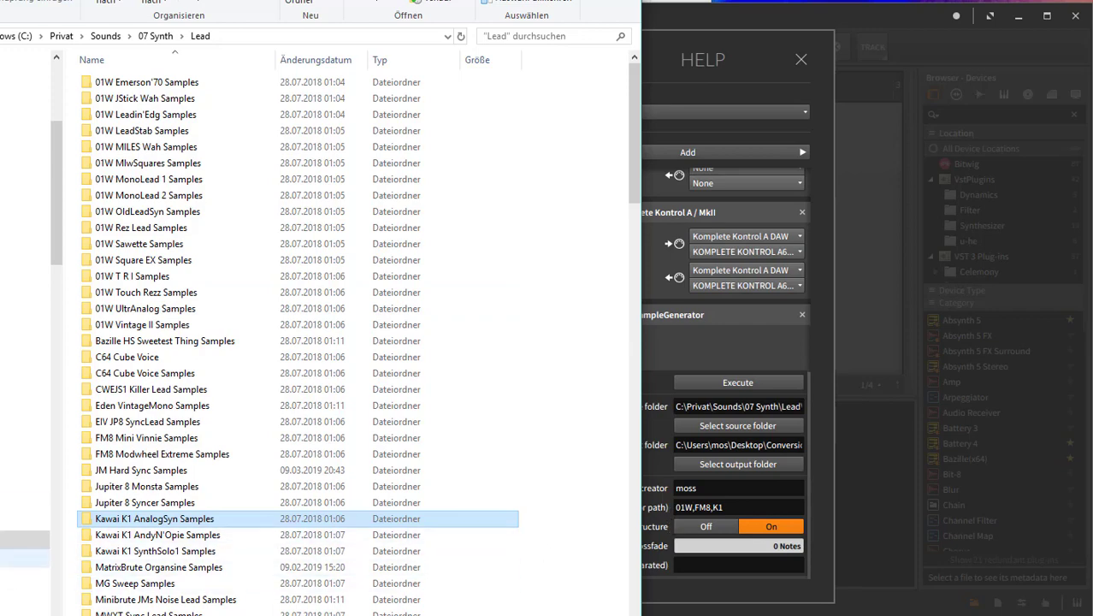
Navigate up to 07 Synth, open the Techno folder to view its samples, then return to Bitwig
click(26, 558)
click(26, 539)
click(26, 503)
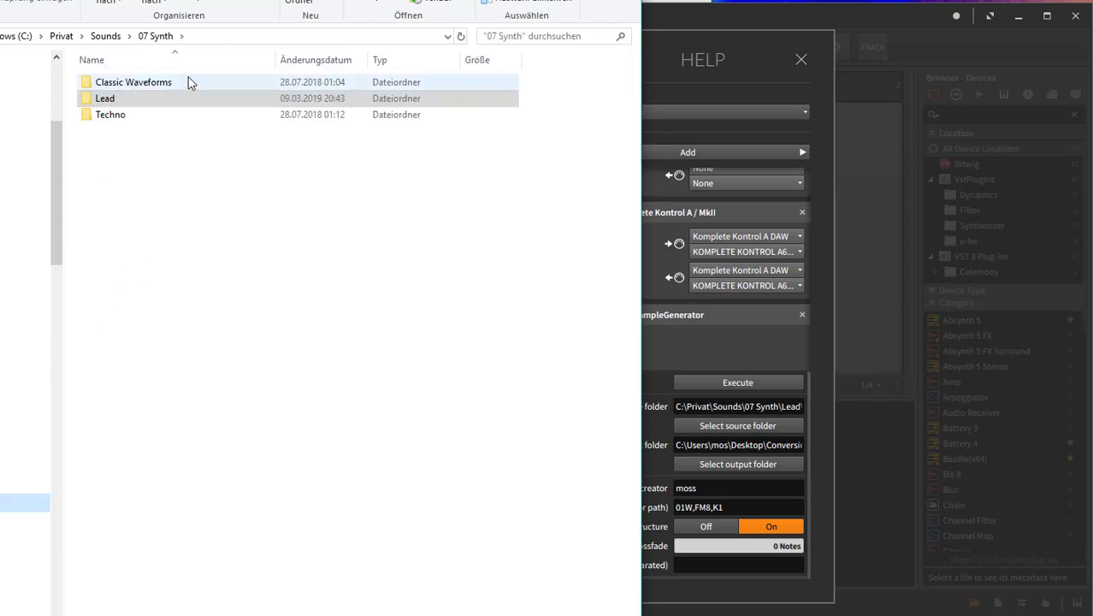
click(111, 103)
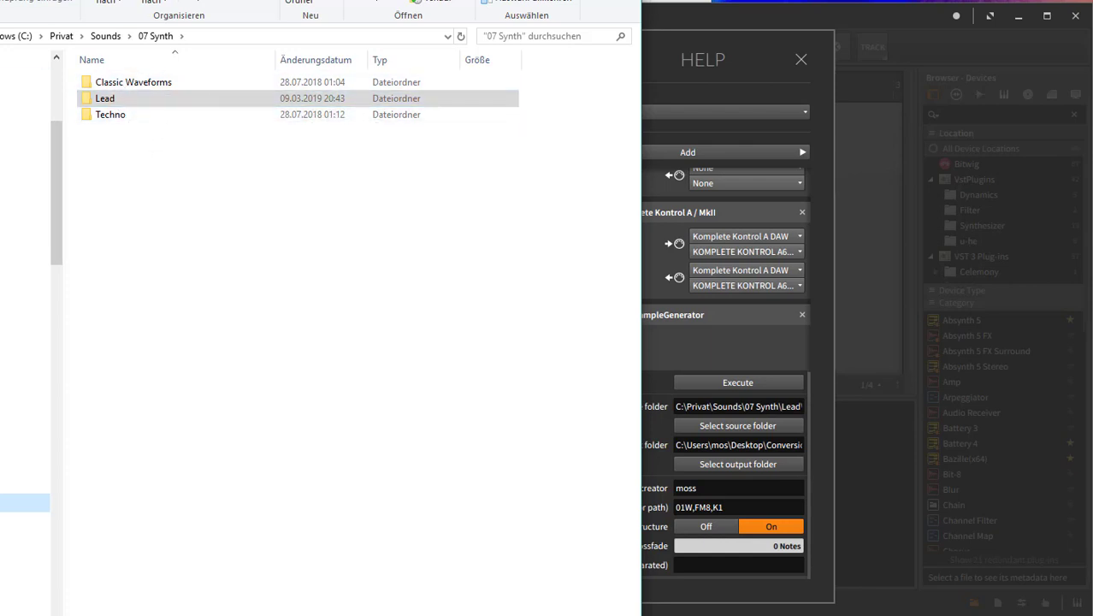
double_click(129, 120)
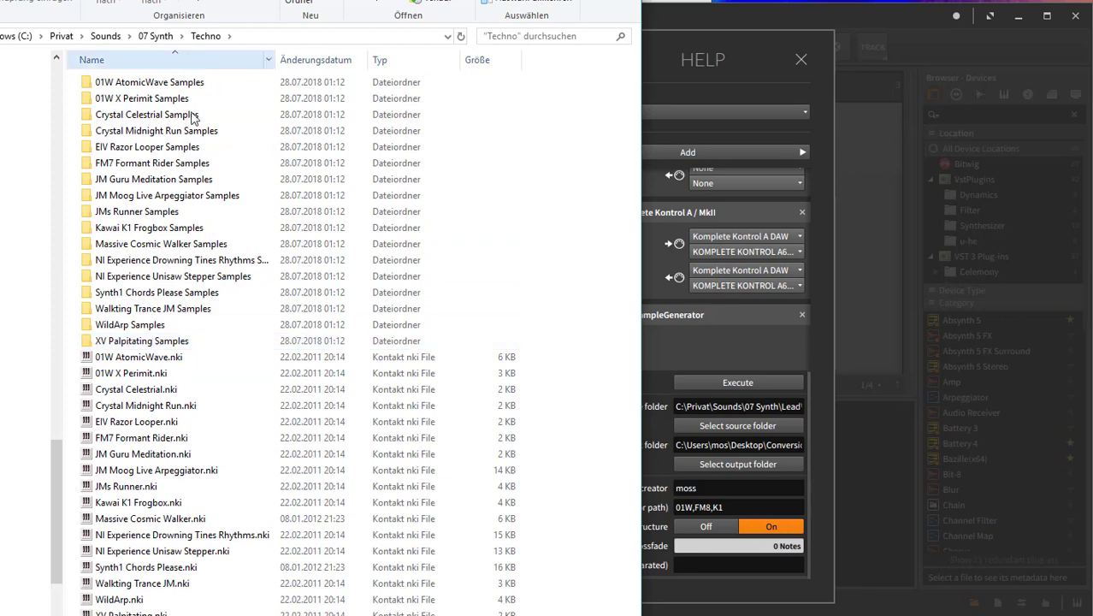
click(731, 441)
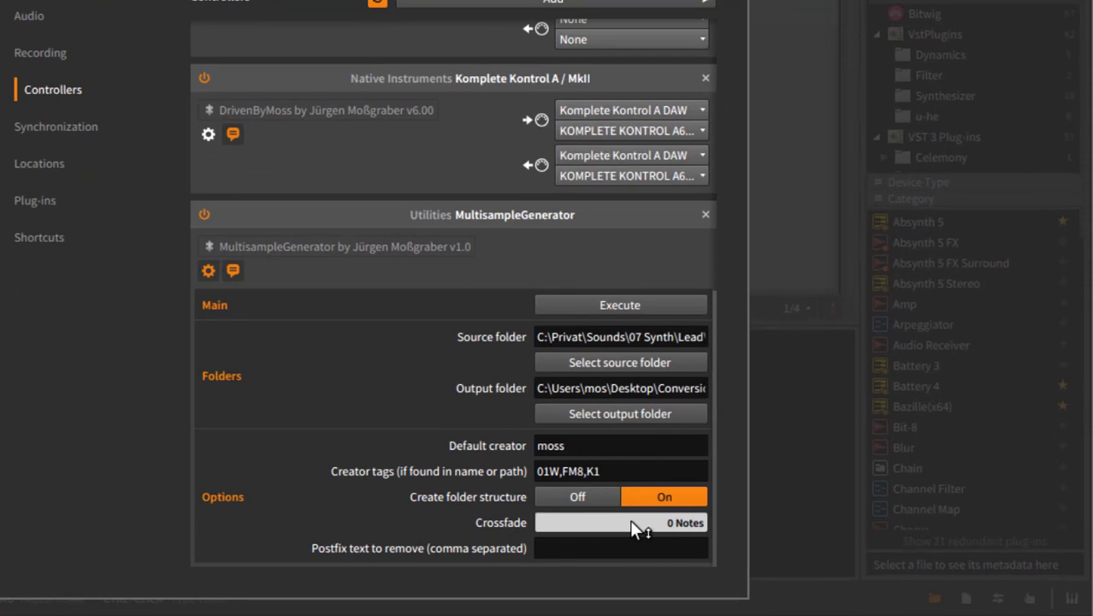
Drag the Crossfade slider to 3 Notes
drag(682, 520, 640, 524)
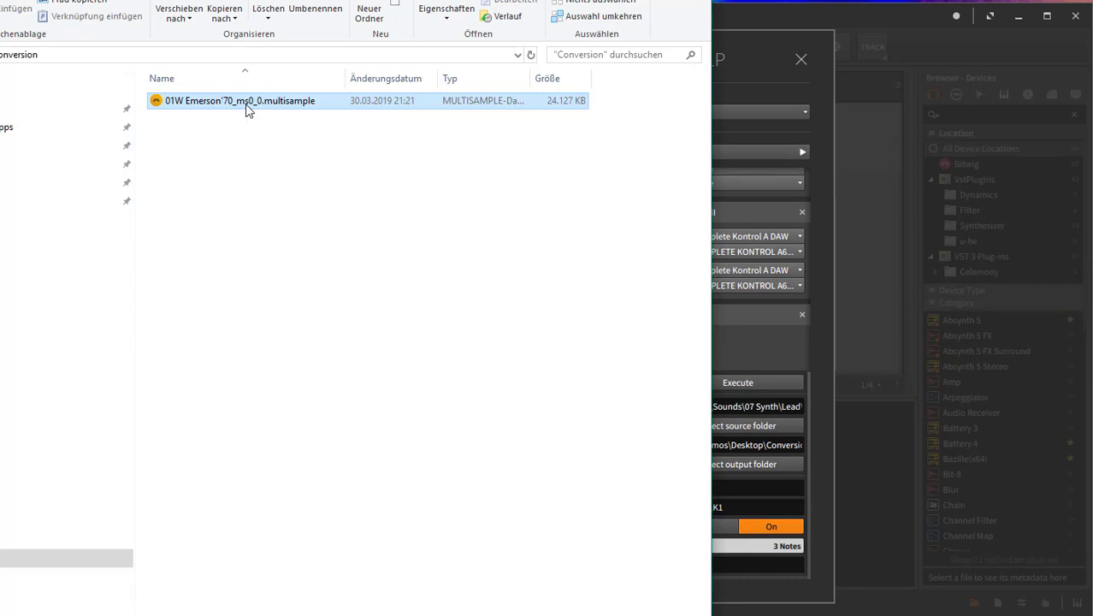
Copy the _ms0_0 suffix from the converted multisample's file name, leaving the name unchanged
click(248, 103)
click(254, 101)
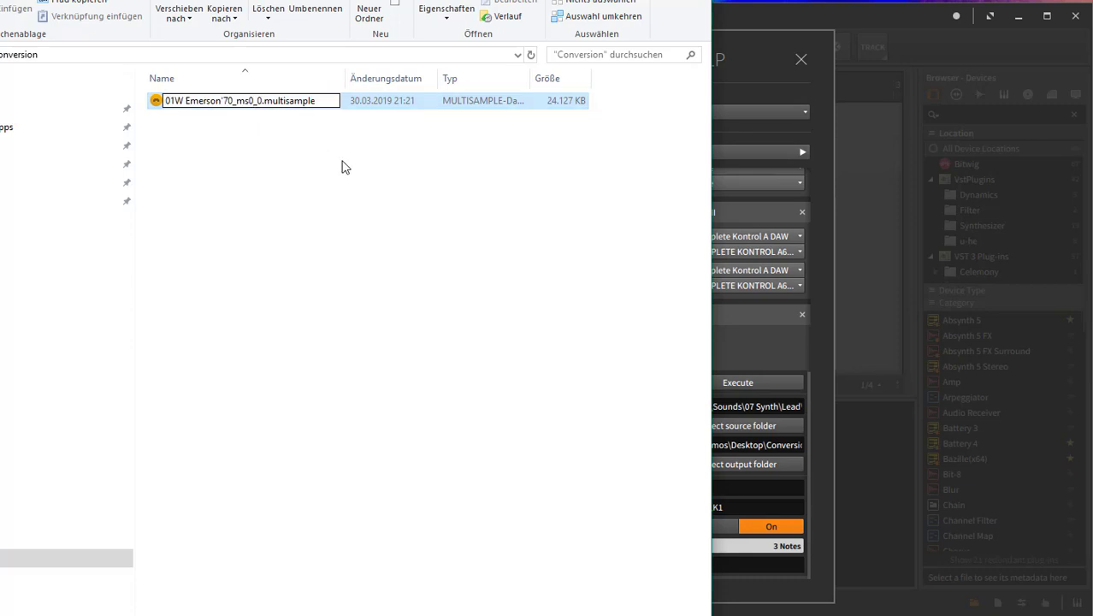
key(shift+Left)
key(shift+Left)
key(shift+Left)
key(shift+Left)
key(shift+Left)
key(shift+Left)
key(shift+Left)
key(shift+Right)
key(ctrl+c)
key(Return)
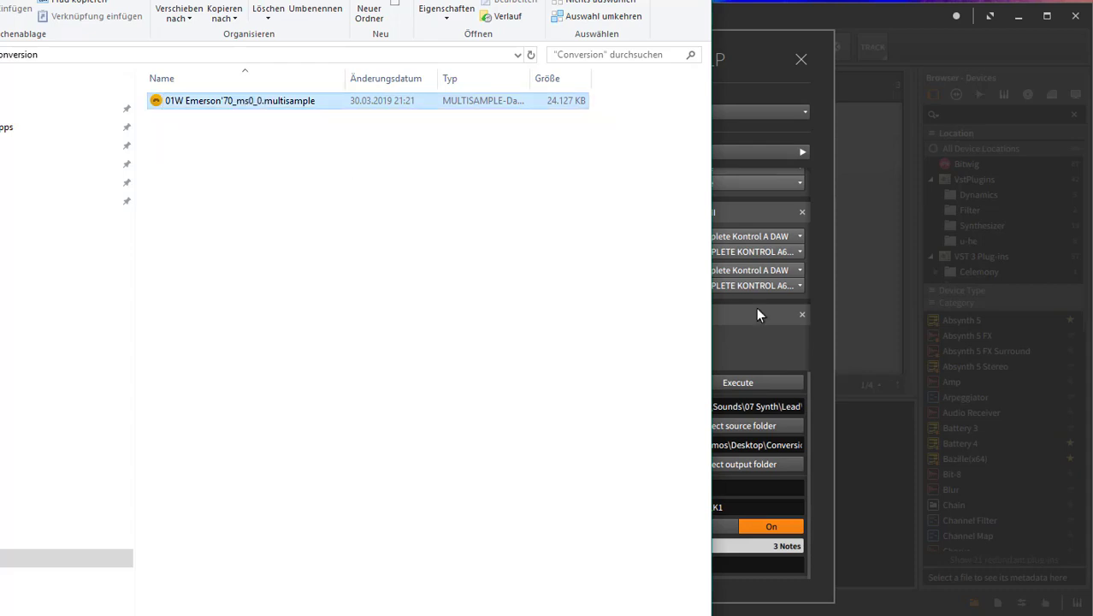
Paste _ms0_0 into 'Postfix text to remove' and run Execute again
click(821, 343)
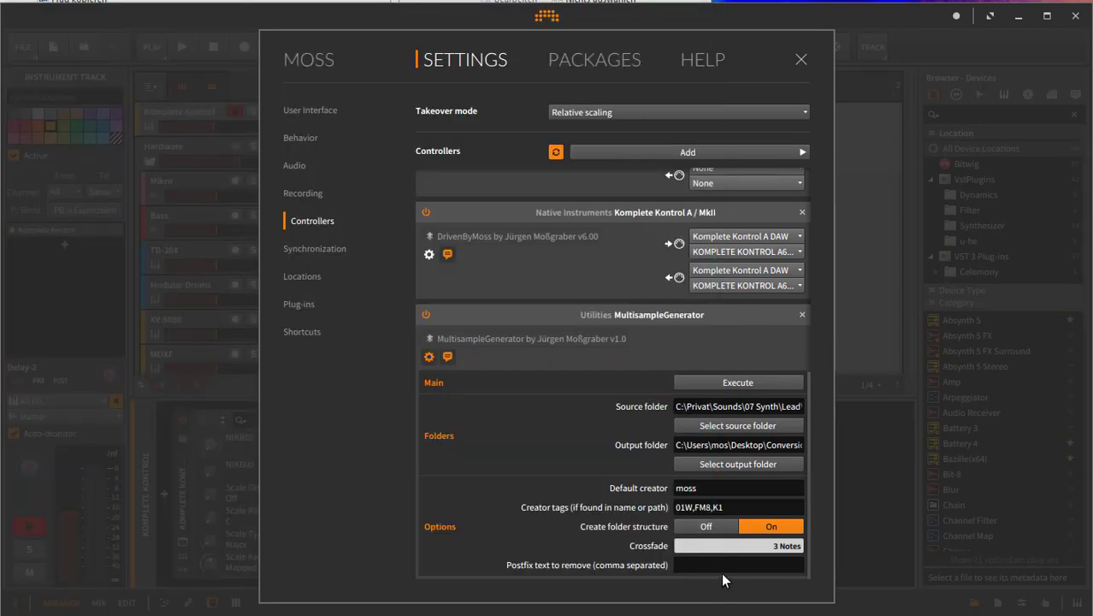
key(ctrl+v)
click(761, 507)
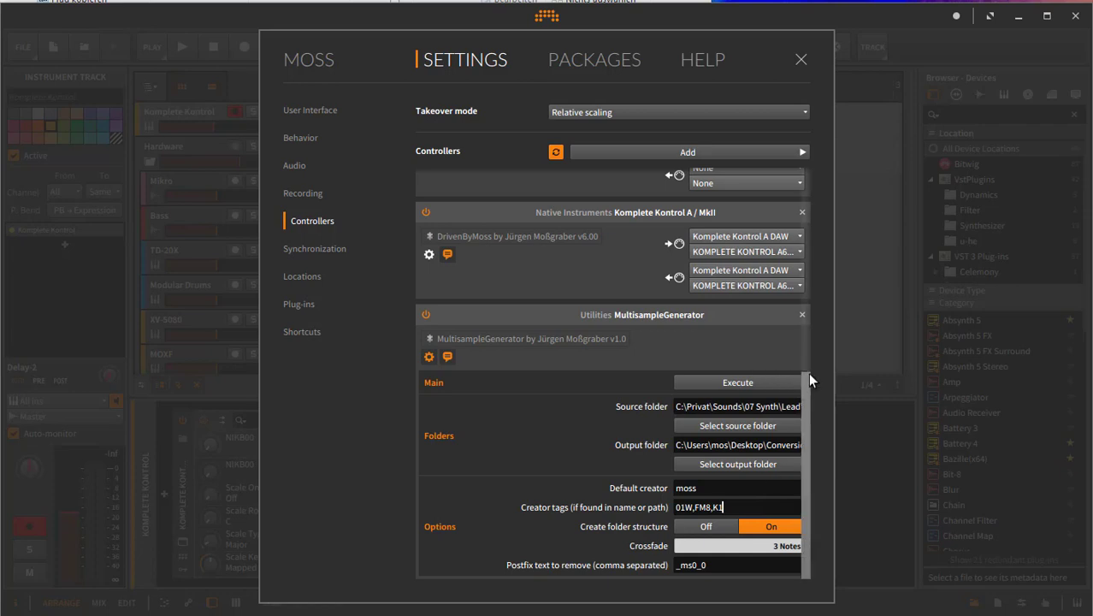
click(777, 385)
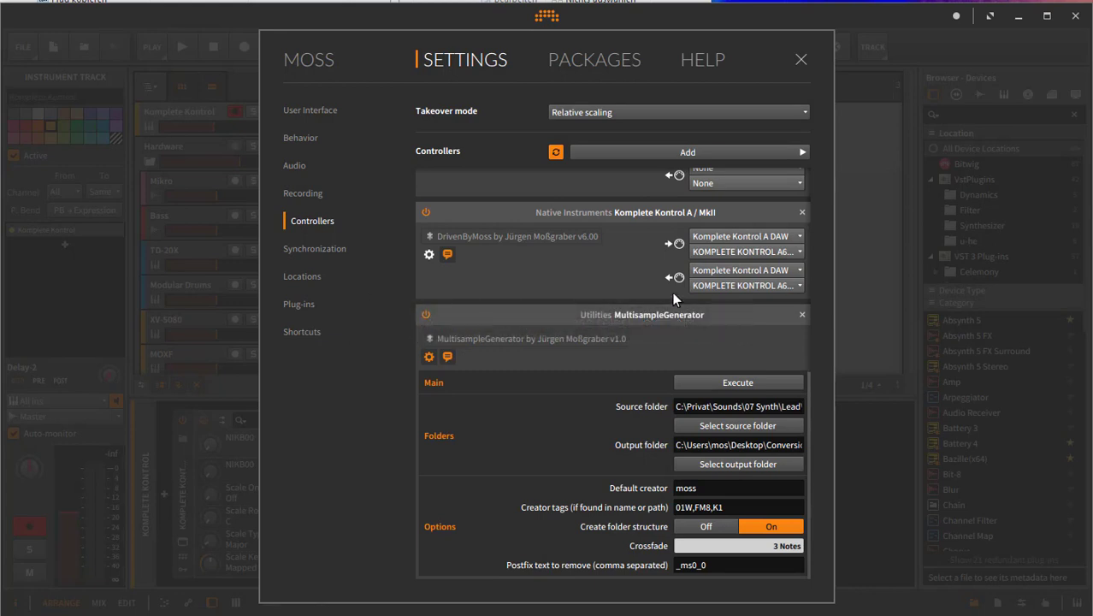
key(alt+Tab)
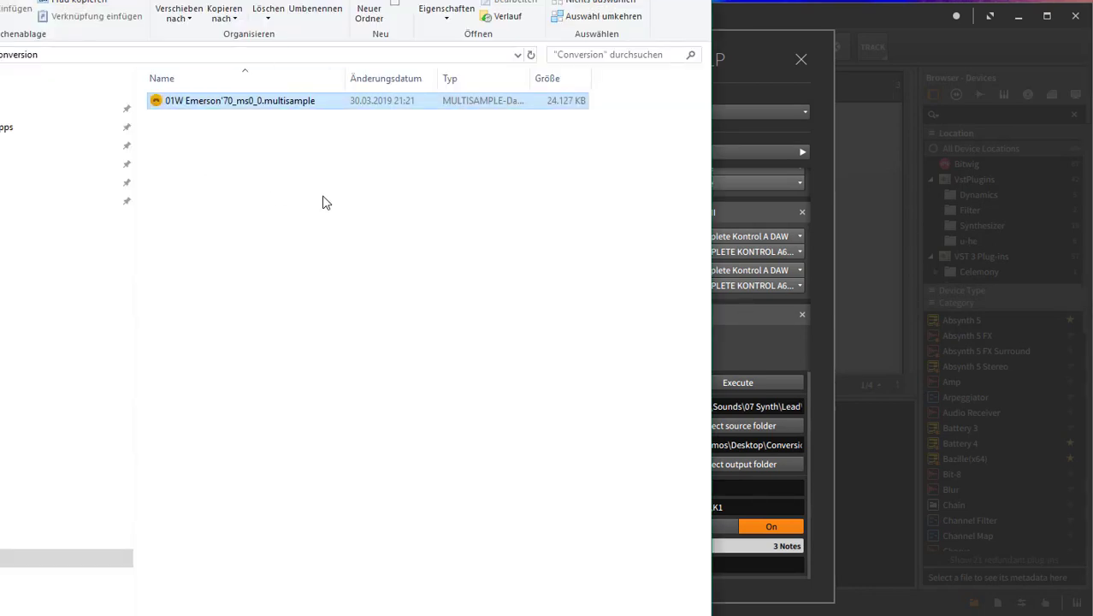
Delete the old _ms0_0 multisample and rerun the conversion to produce 01W Emerson'70.multisample
key(Delete)
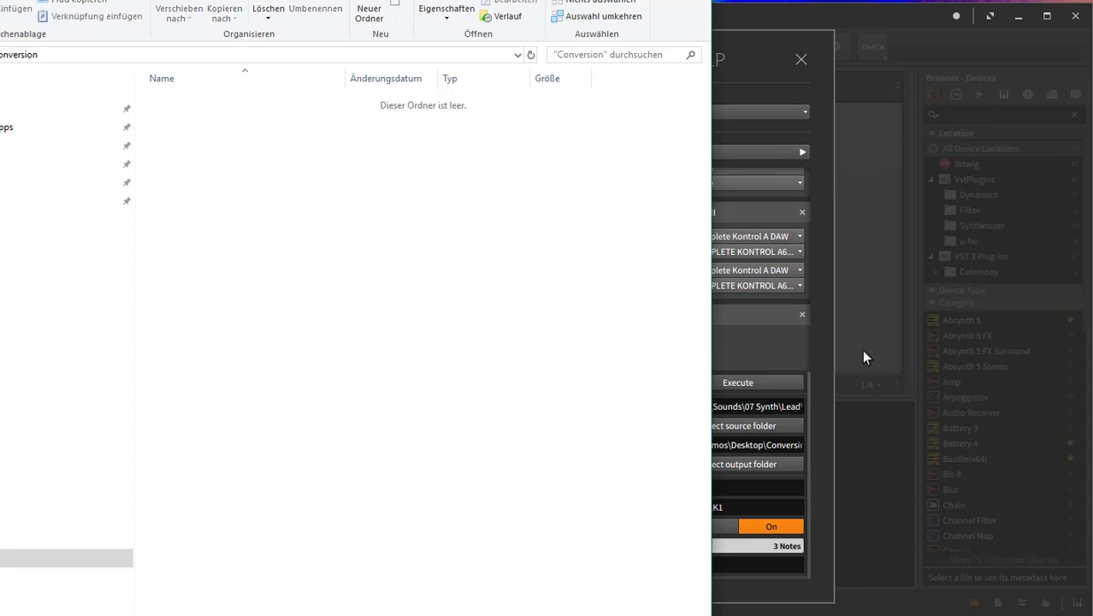
click(826, 278)
click(768, 381)
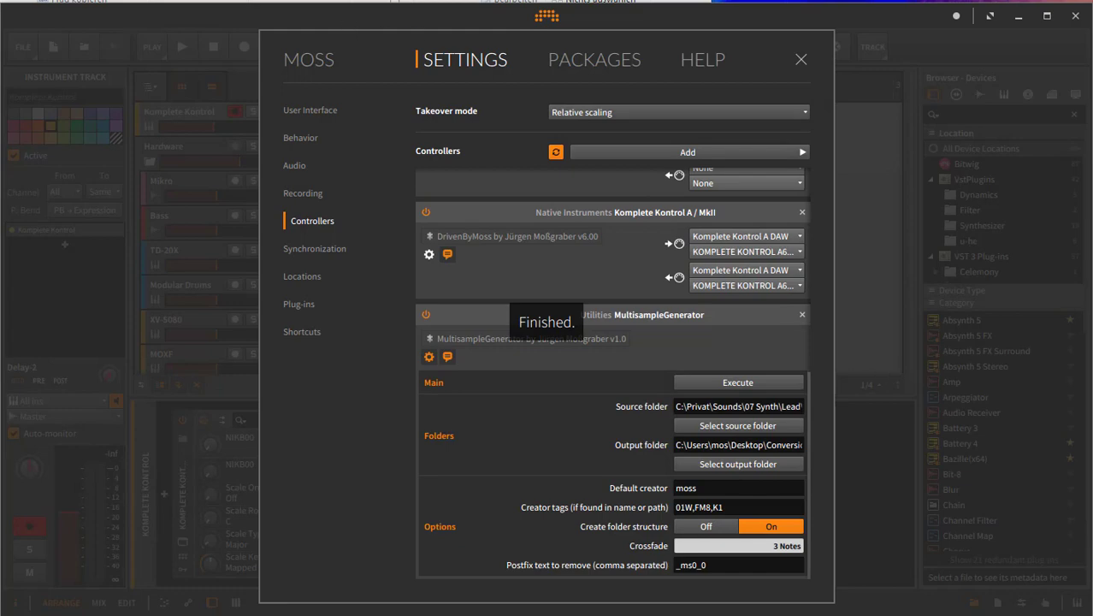
key(alt+Tab)
key(alt+Tab)
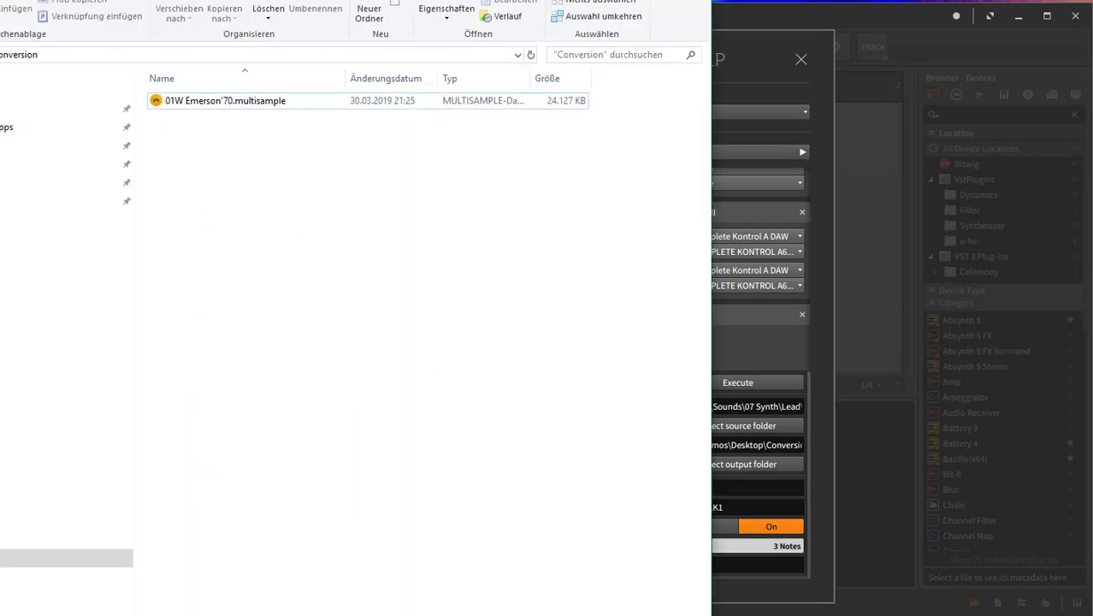
click(267, 109)
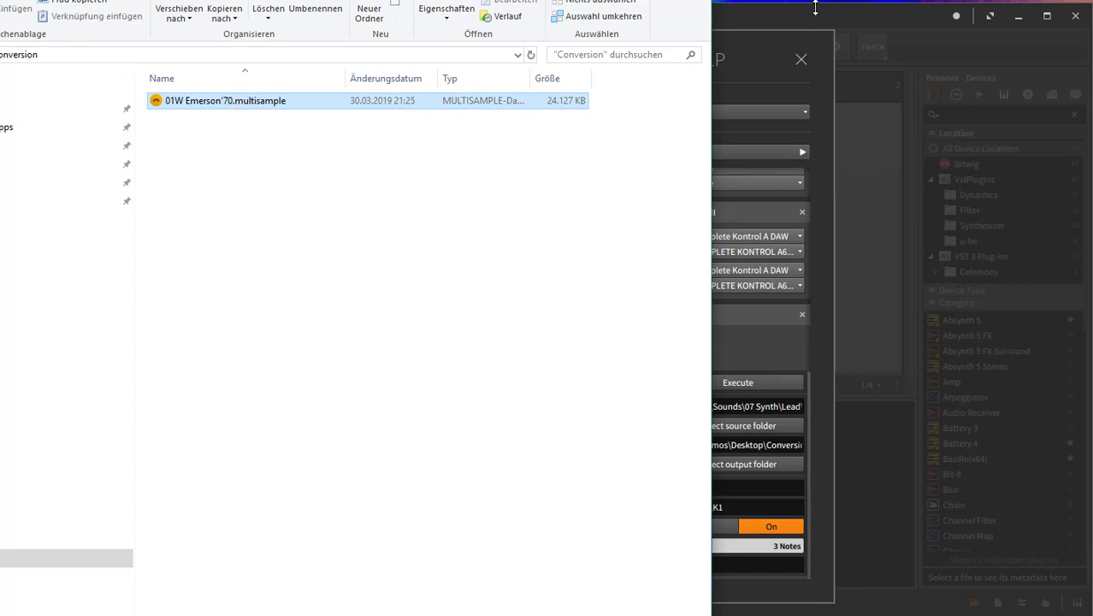
Close the settings dialog and delete the Komplete Kontrol device from the track
click(817, 57)
click(801, 59)
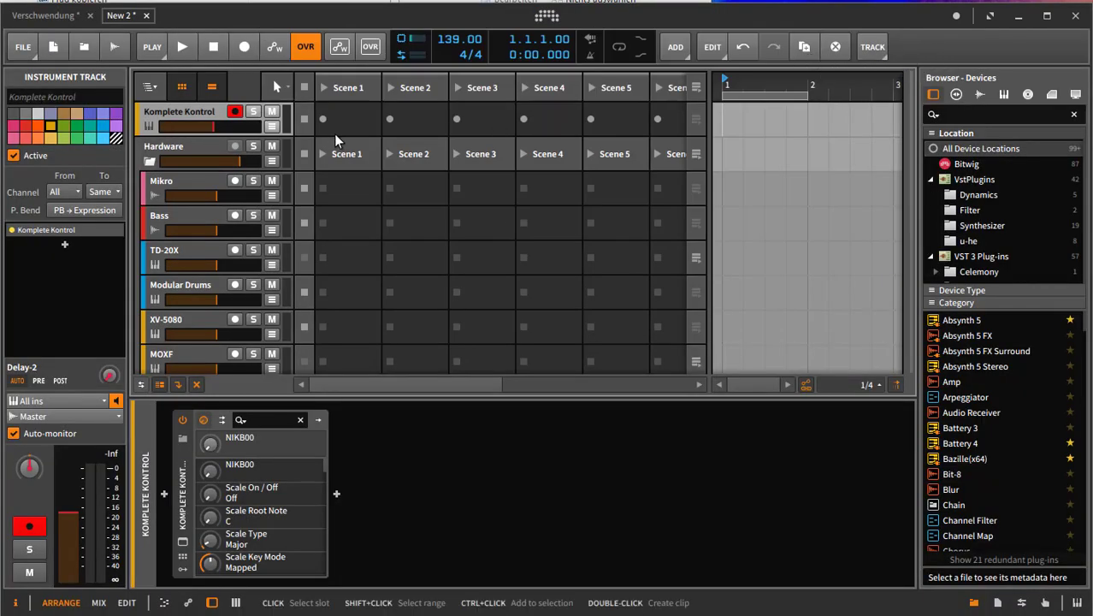
click(185, 475)
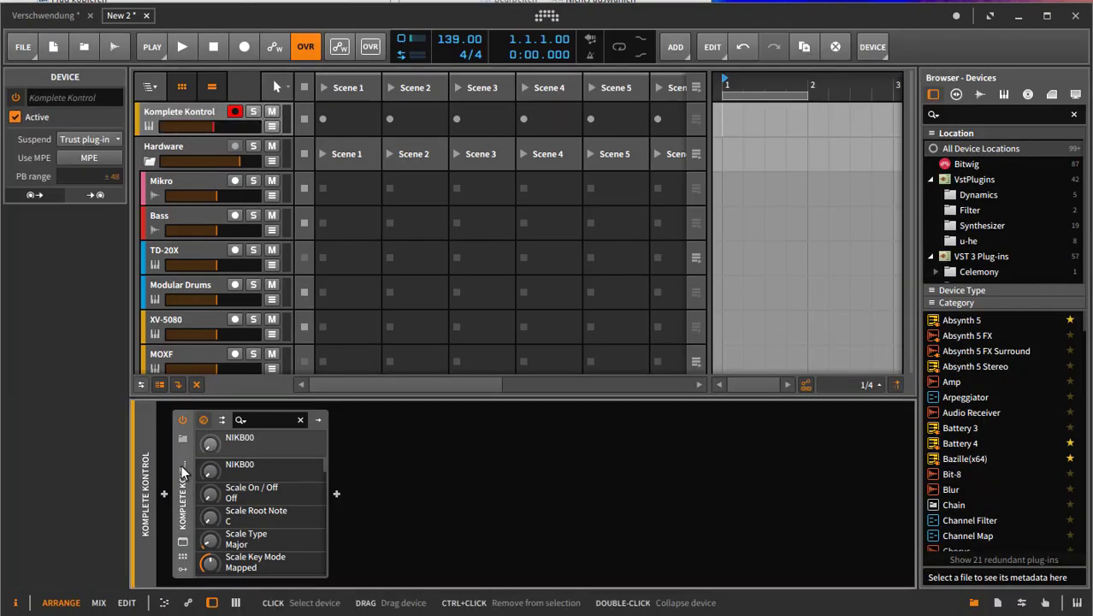
key(Delete)
click(168, 501)
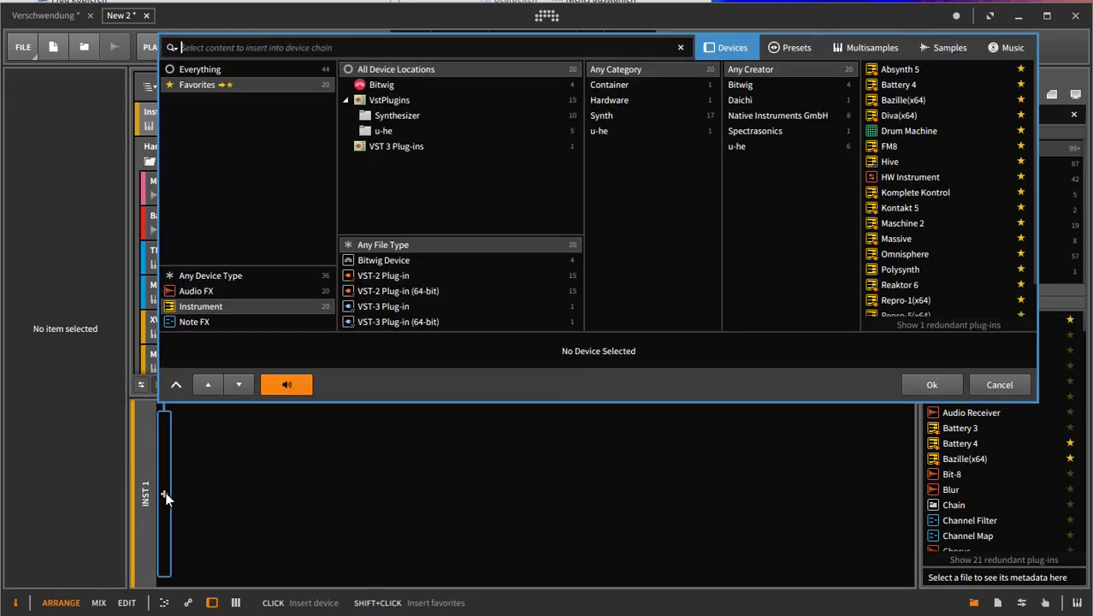
click(1013, 384)
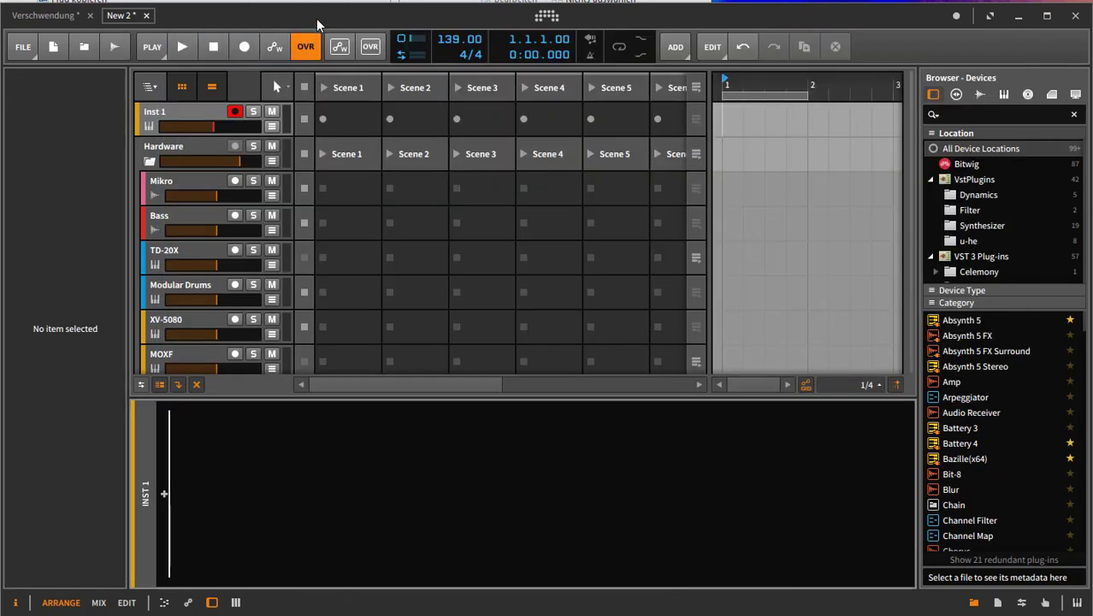
Drag the 01W Emerson'70 multisample from Explorer onto the track and view its Sampler zones
drag(316, 19, 349, 127)
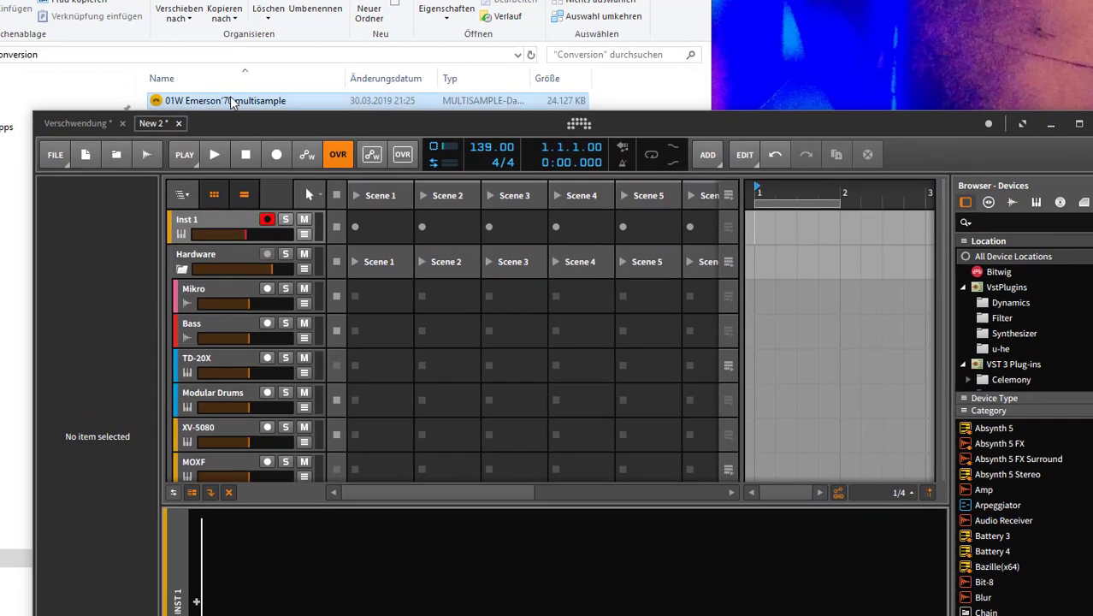
drag(206, 565, 210, 565)
drag(427, 130, 376, 2)
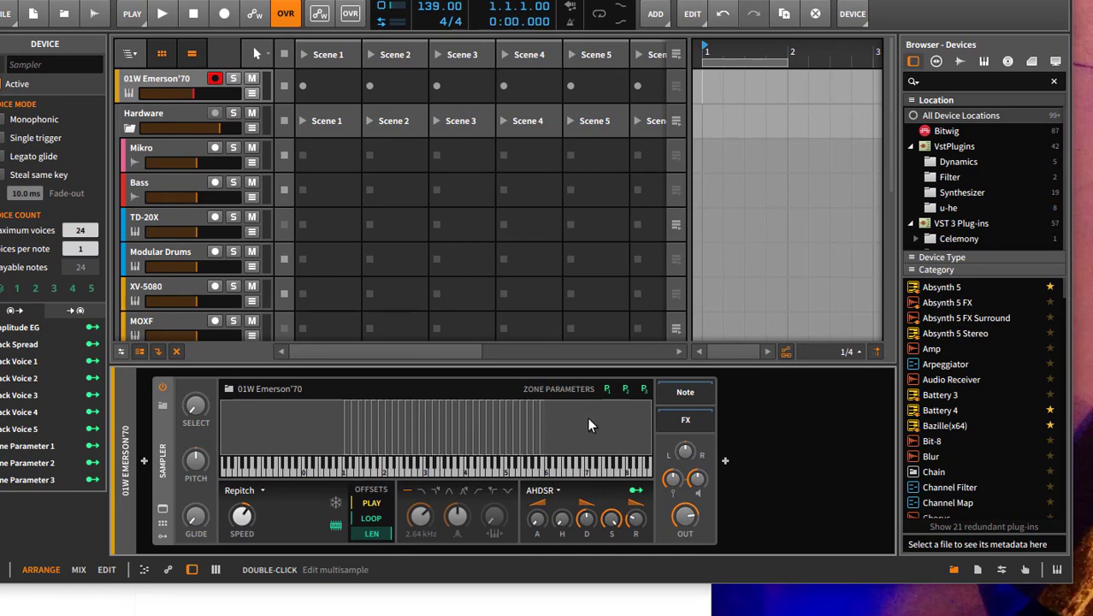
click(163, 509)
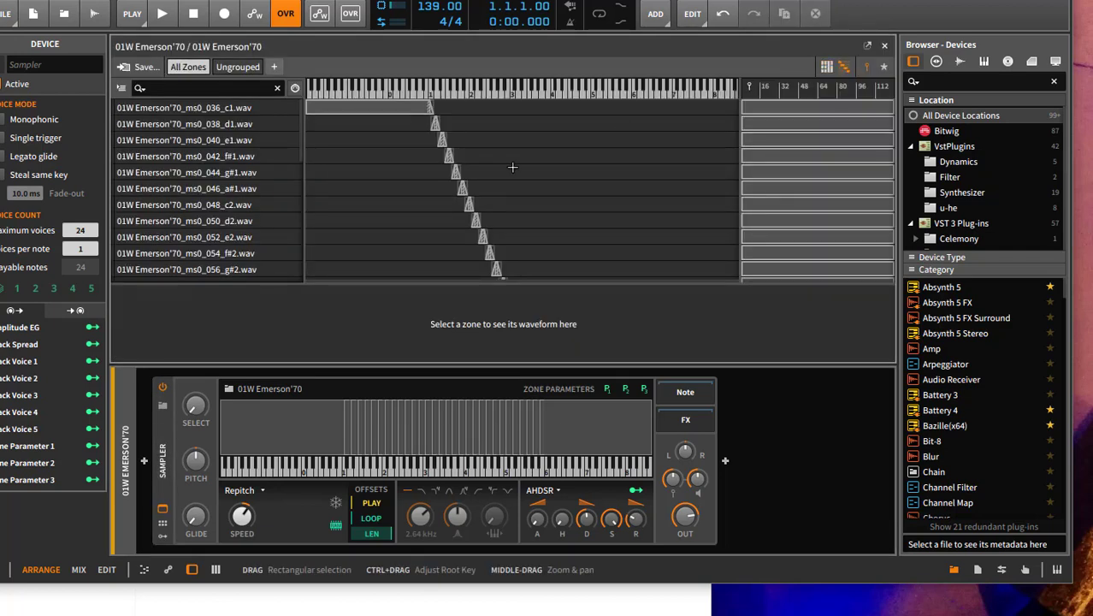
scroll(433, 147, up, 5)
scroll(453, 147, up, 3)
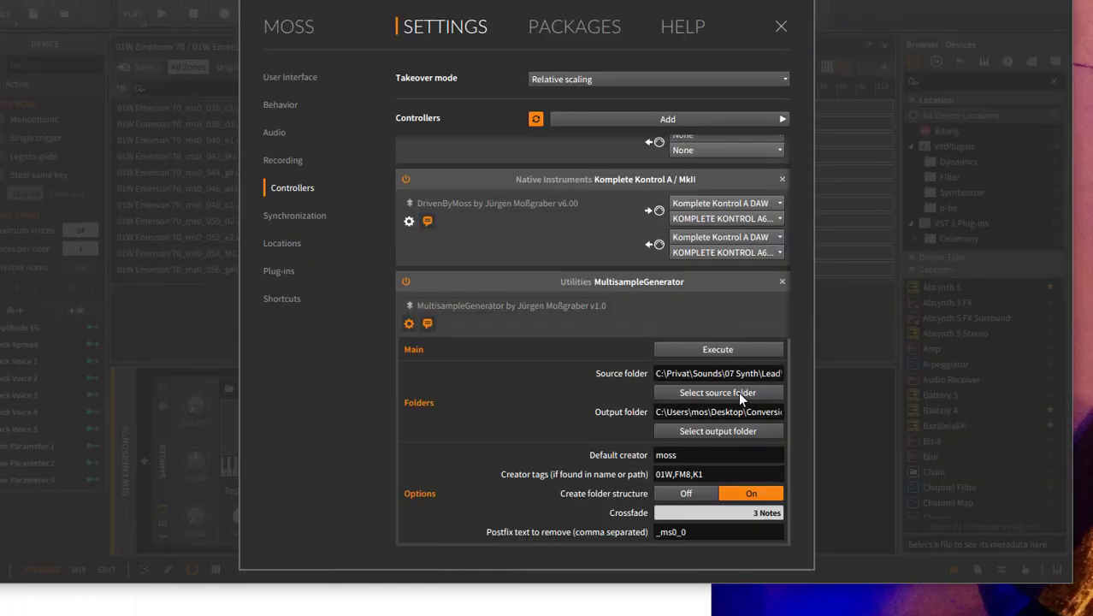
Shorten the generator's source folder path to C:\Privat\Sounds\07 Synth
click(737, 393)
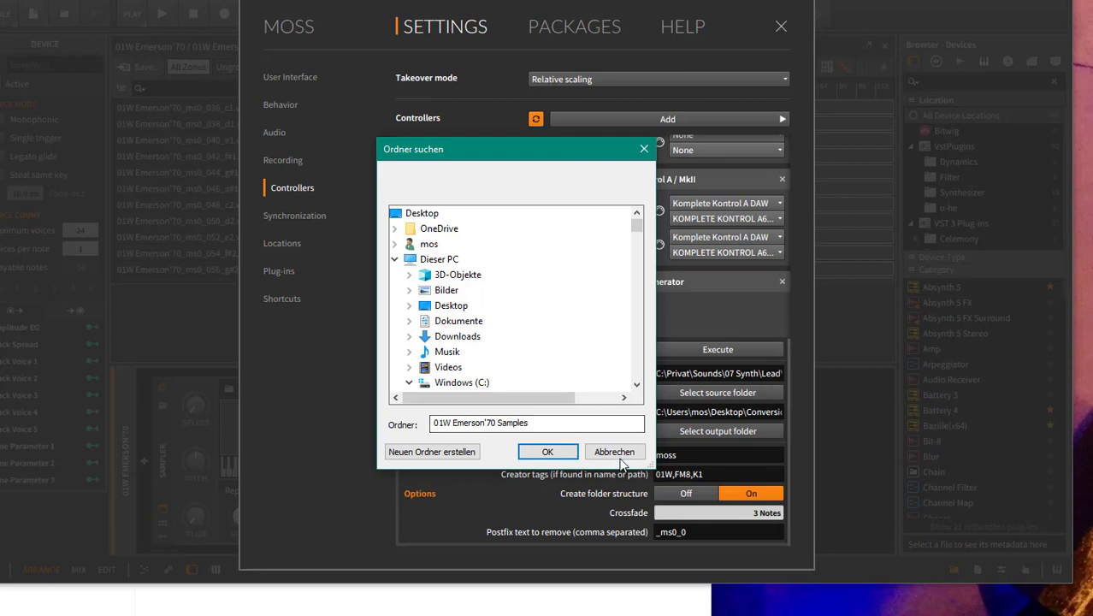
click(616, 452)
key(End)
key(Left)
key(Left)
key(Left)
key(Left)
key(Left)
key(Left)
key(Left)
key(Left)
key(Left)
key(Left)
key(Left)
key(Left)
key(Left)
key(Left)
key(Left)
key(Left)
key(Left)
key(Left)
key(Left)
key(Left)
key(Right)
key(Right)
key(Right)
key(Right)
key(Right)
key(Right)
key(Right)
key(Right)
key(Right)
key(Right)
key(Right)
key(Right)
key(Right)
key(BackSpace)
key(BackSpace)
key(BackSpace)
key(BackSpace)
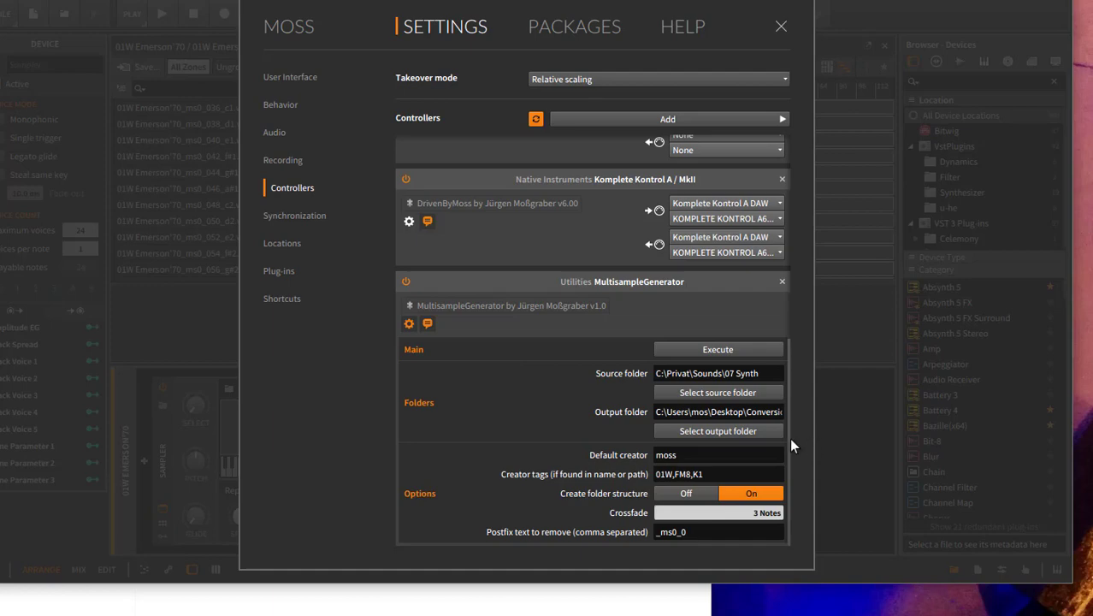
Delete the previous multisample file from the Conversion folder
key(alt+Tab)
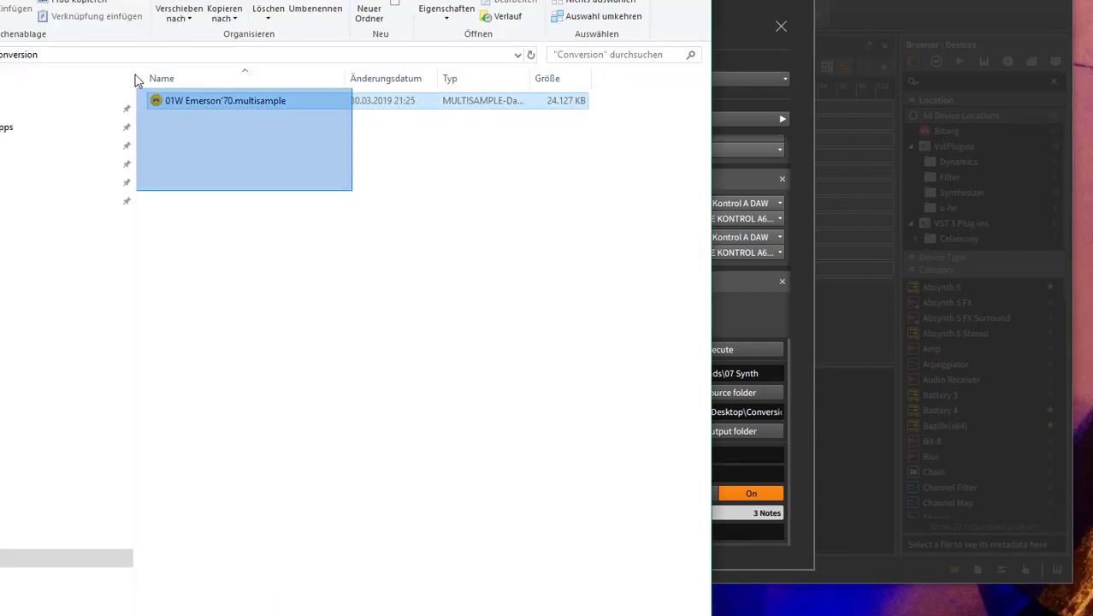
key(Delete)
click(866, 18)
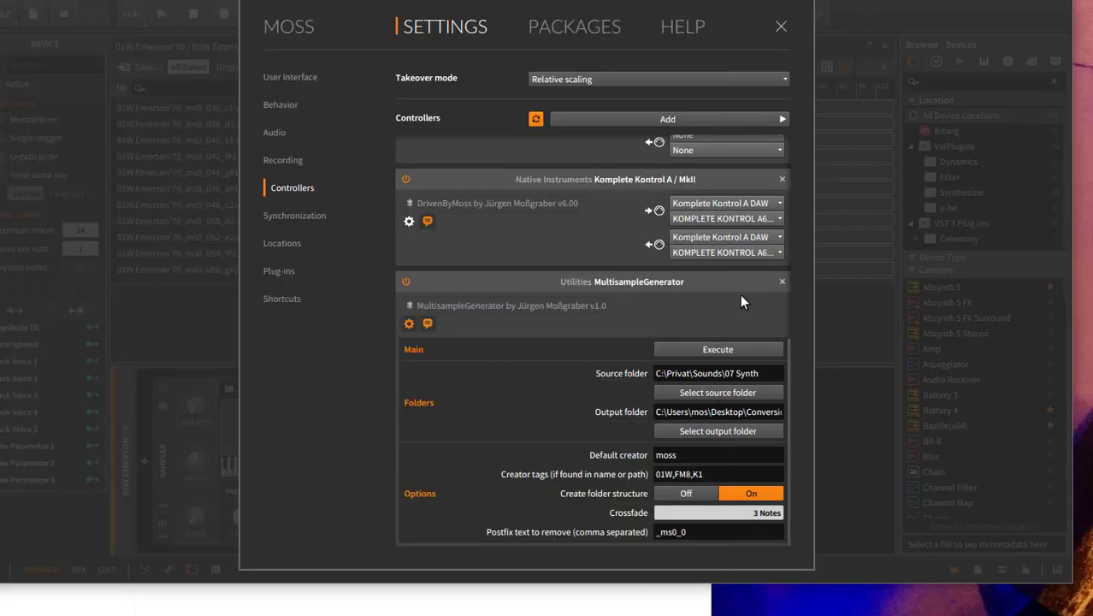
Execute the 07 Synth conversion and show the MultisampleGenerator log in the script console
click(755, 344)
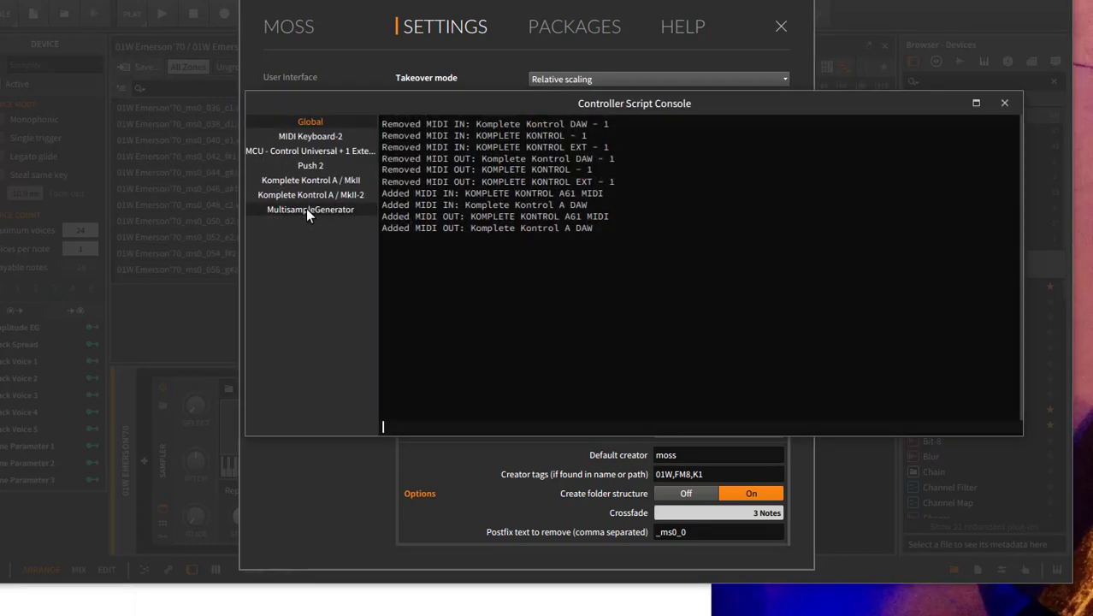
click(306, 211)
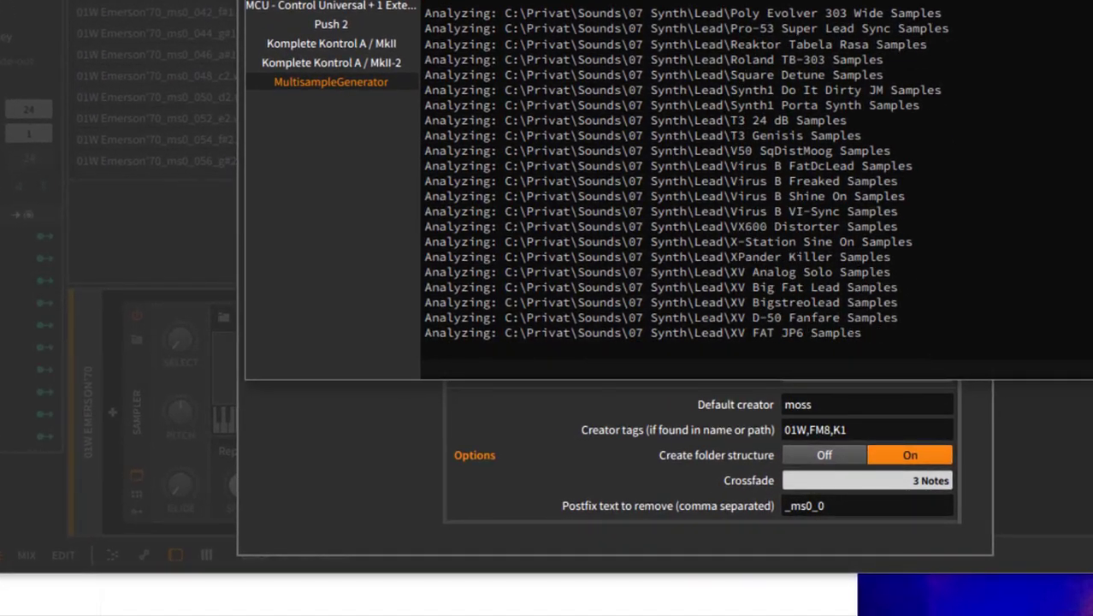
drag(733, 0, 334, 28)
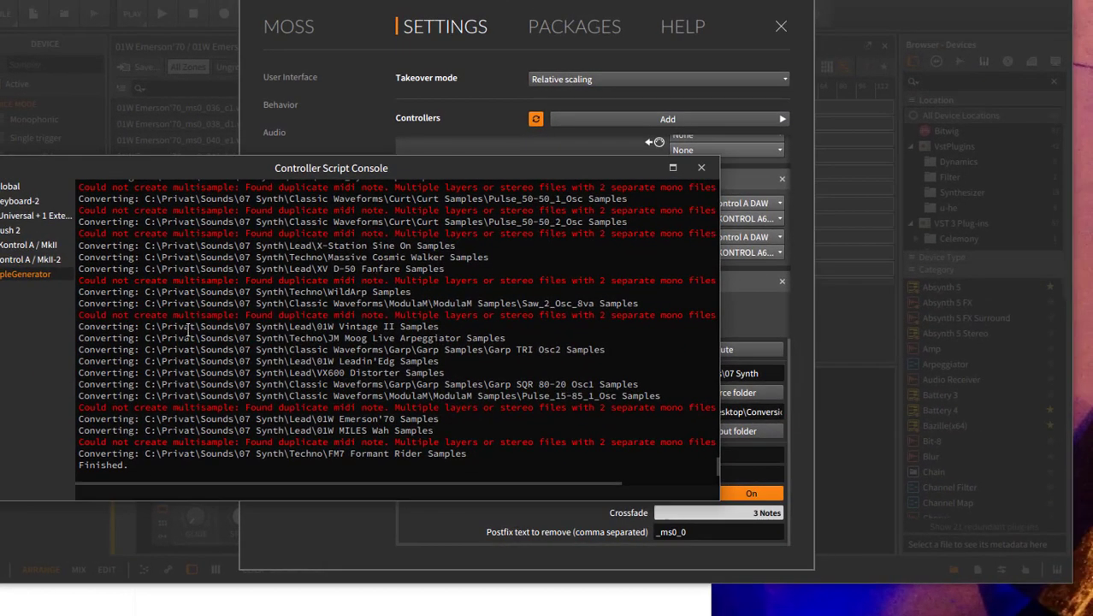
Open Conversion\07 Synth\Lead and select 01W Vintage II.multisample
key(alt+Tab)
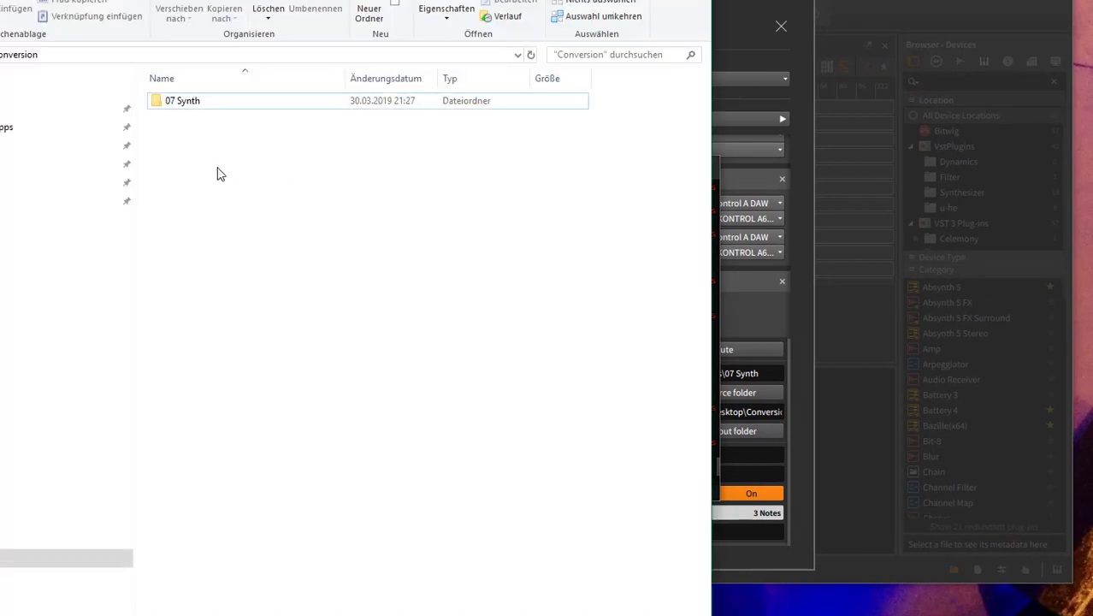
click(218, 106)
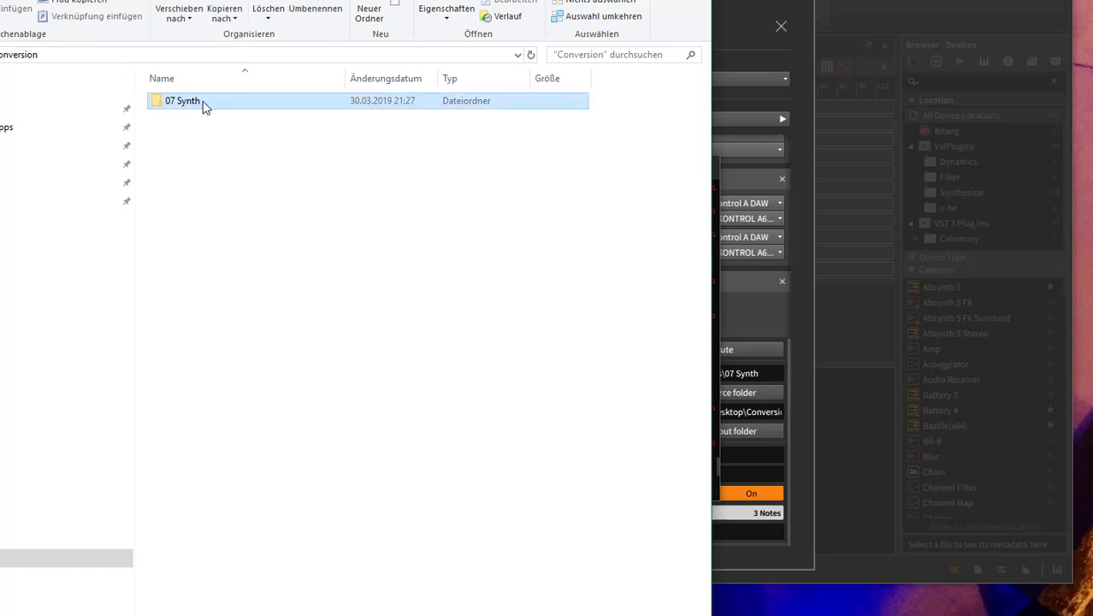
double_click(204, 106)
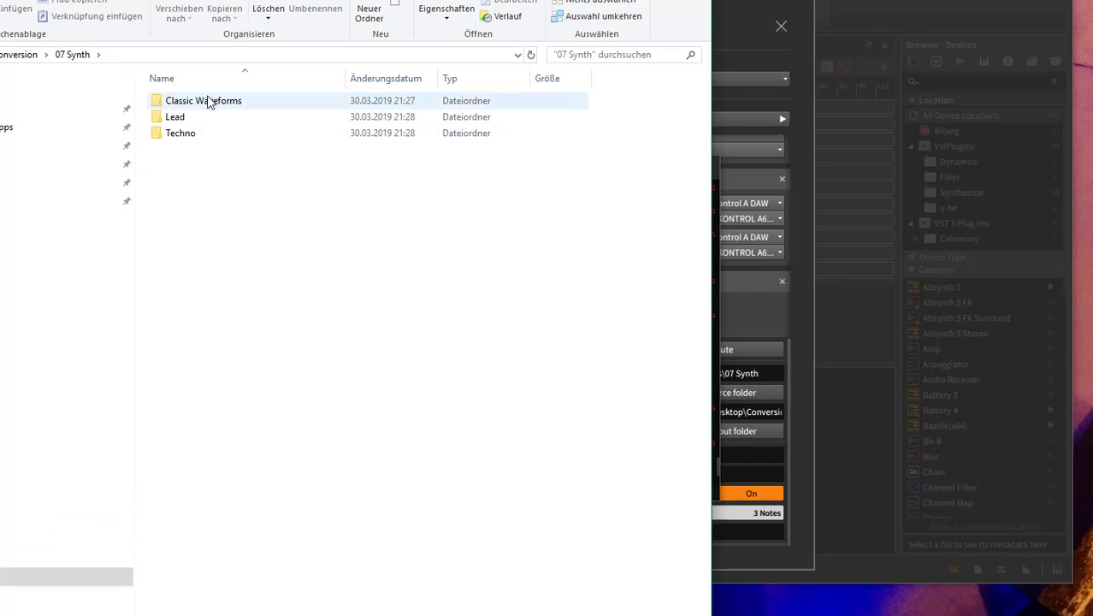
double_click(190, 119)
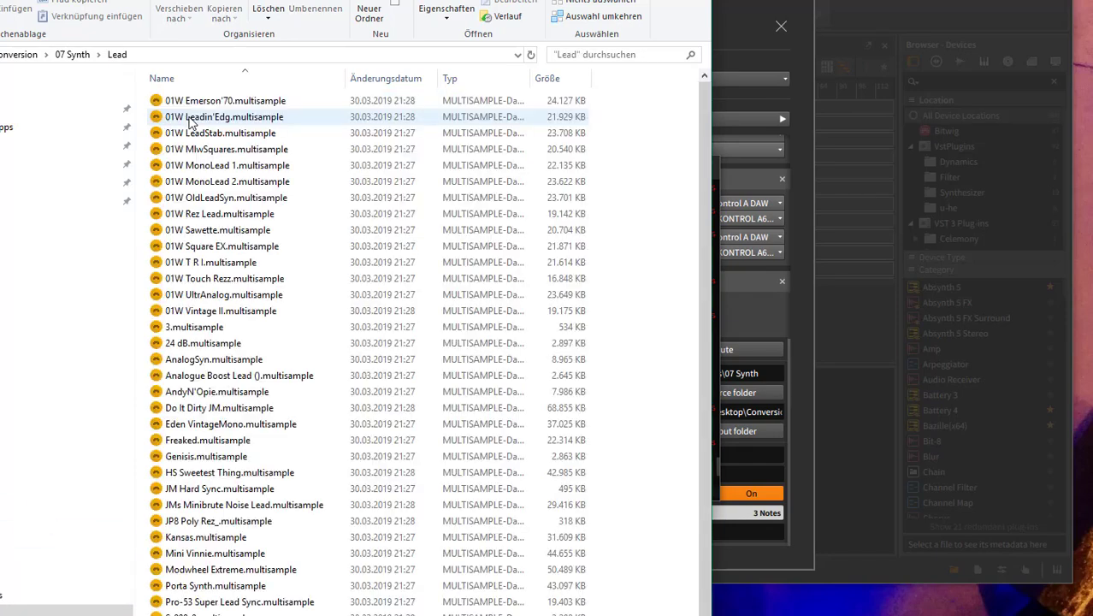
scroll(414, 460, down, 1)
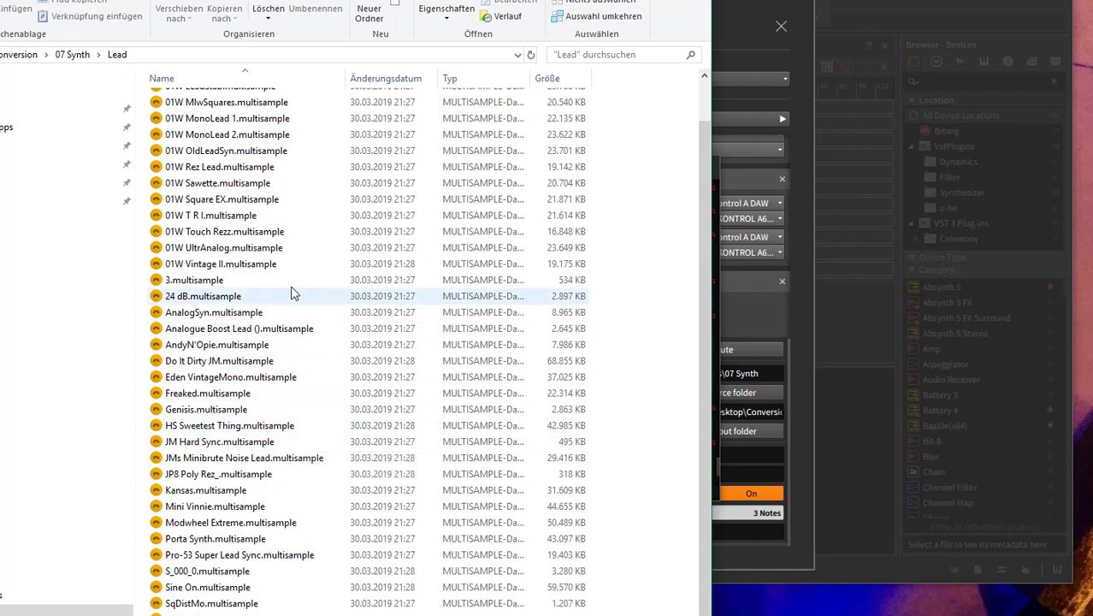
click(270, 265)
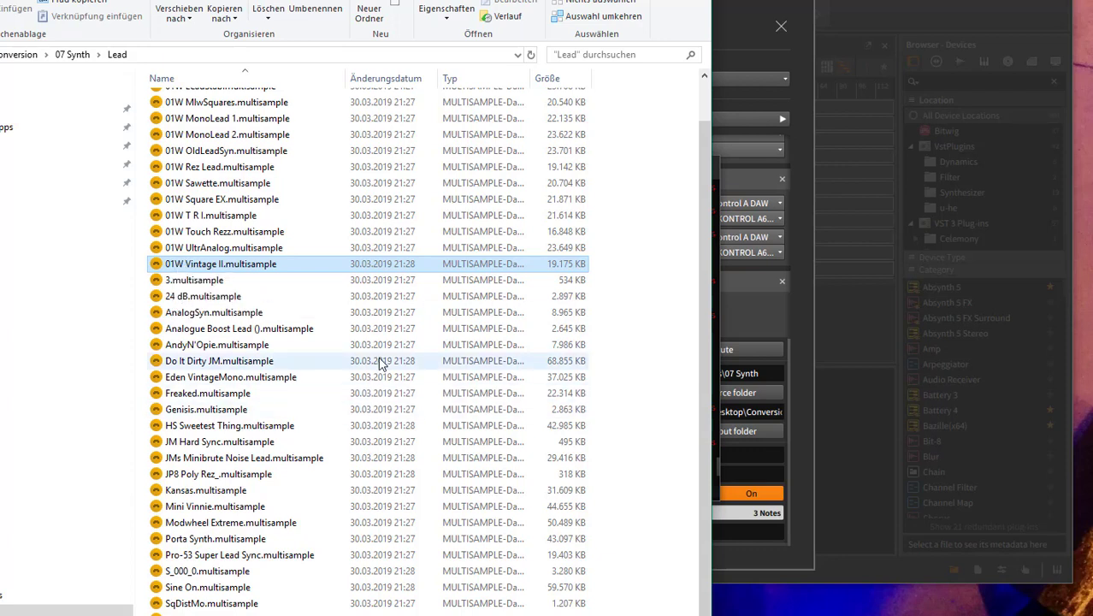
Rename 01W Vintage II.multisample to .zip, undo it, then bring up its 7-Zip menu
key(F2)
key(End)
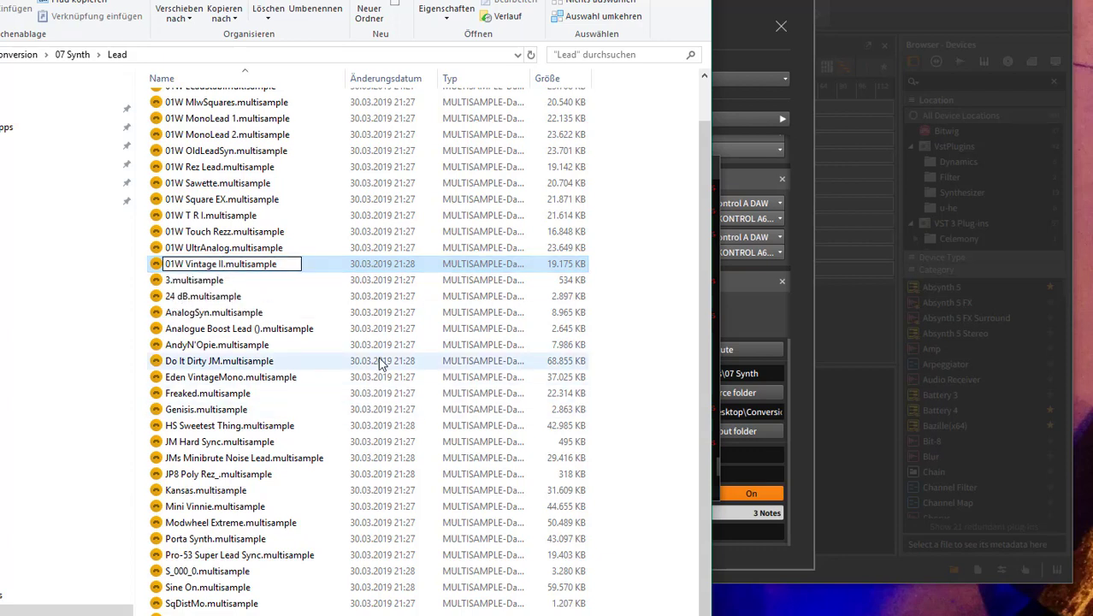
key(shift+Left)
key(shift+Left)
key(shift+Left)
key(shift+Left)
key(shift+Left)
key(shift+Left)
key(shift+Left)
key(shift+Left)
key(shift+Left)
key(shift+Left)
key(shift+Left)
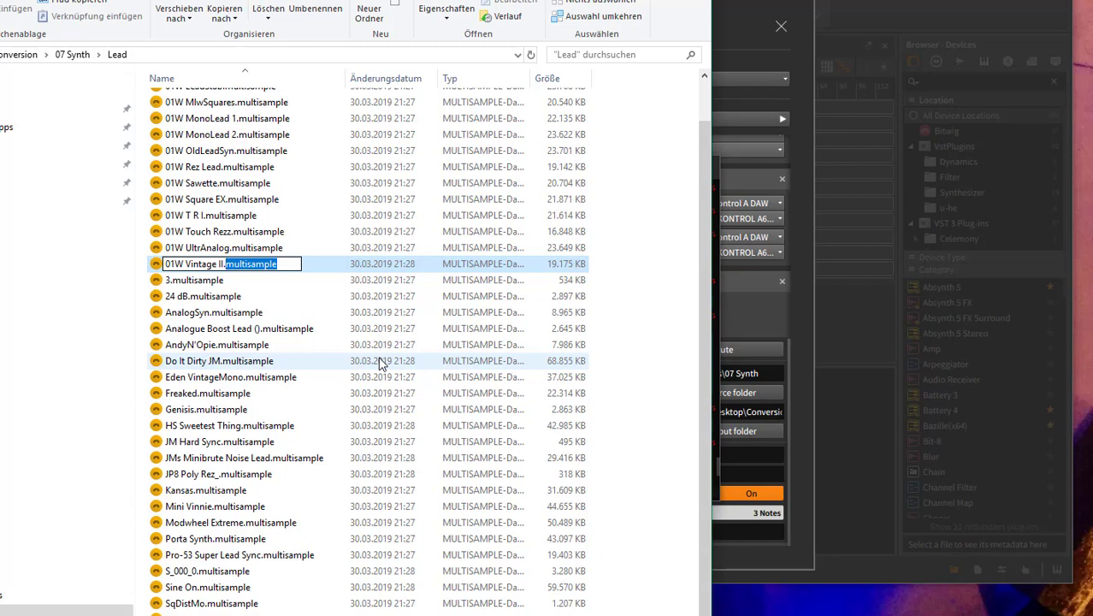
text(zip)
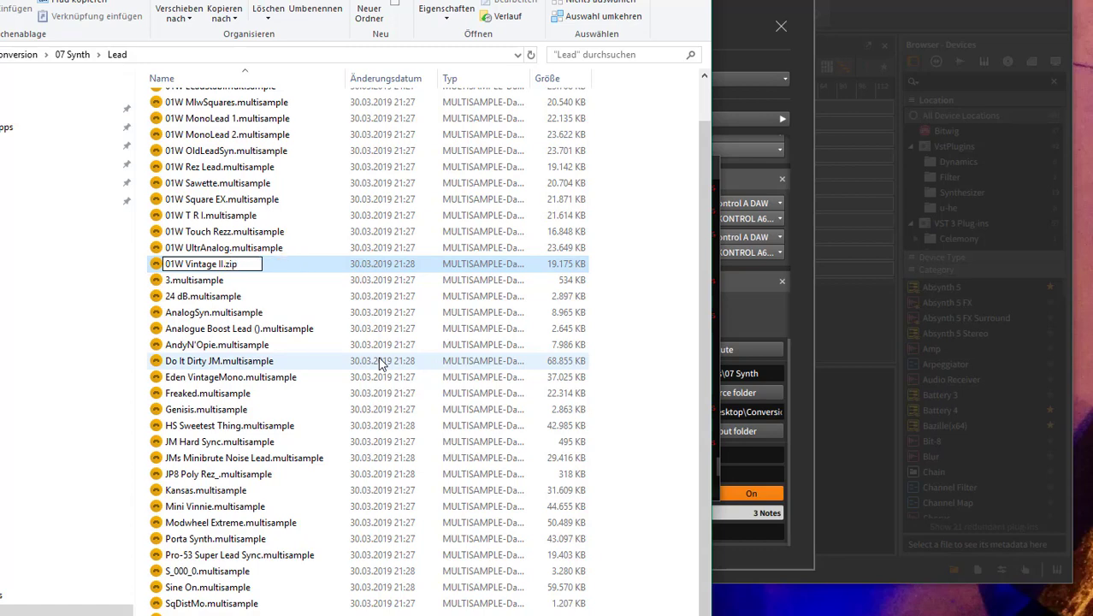
key(Return)
key(Return)
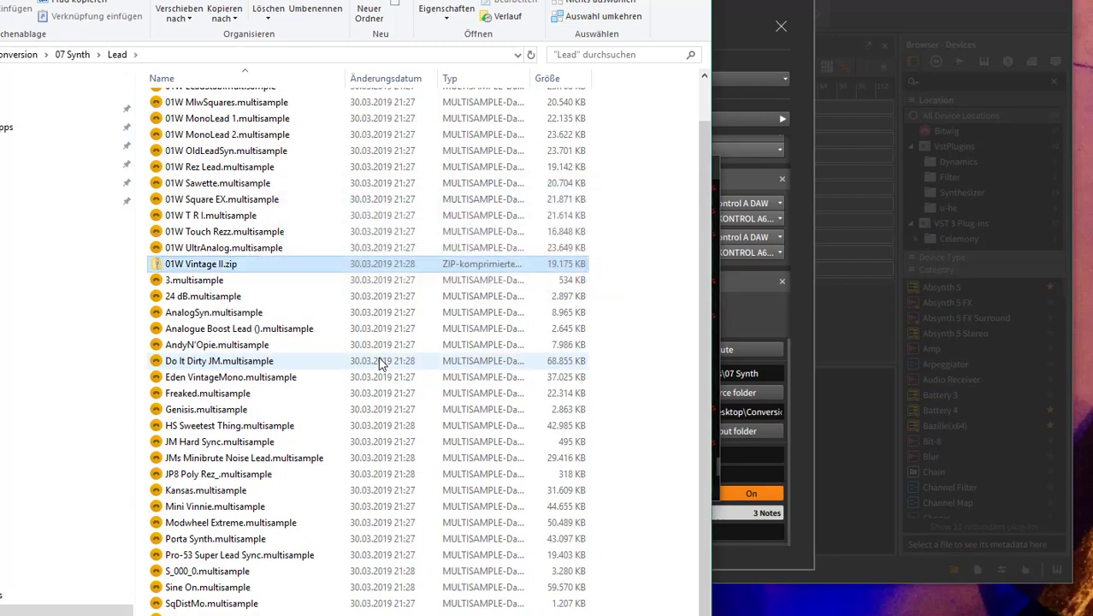
key(ctrl+z)
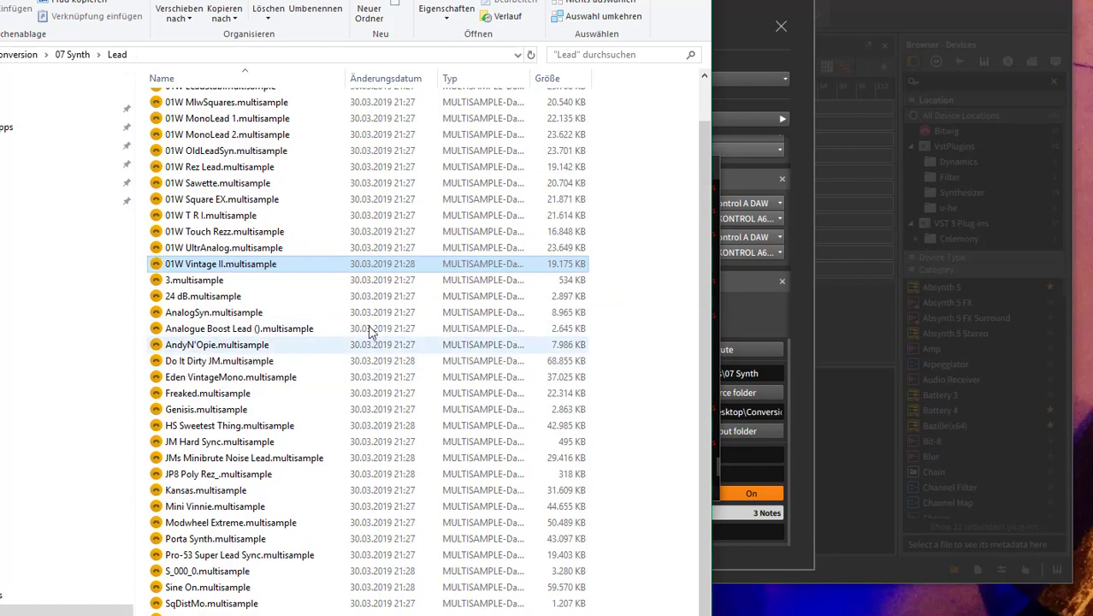
right_click(239, 270)
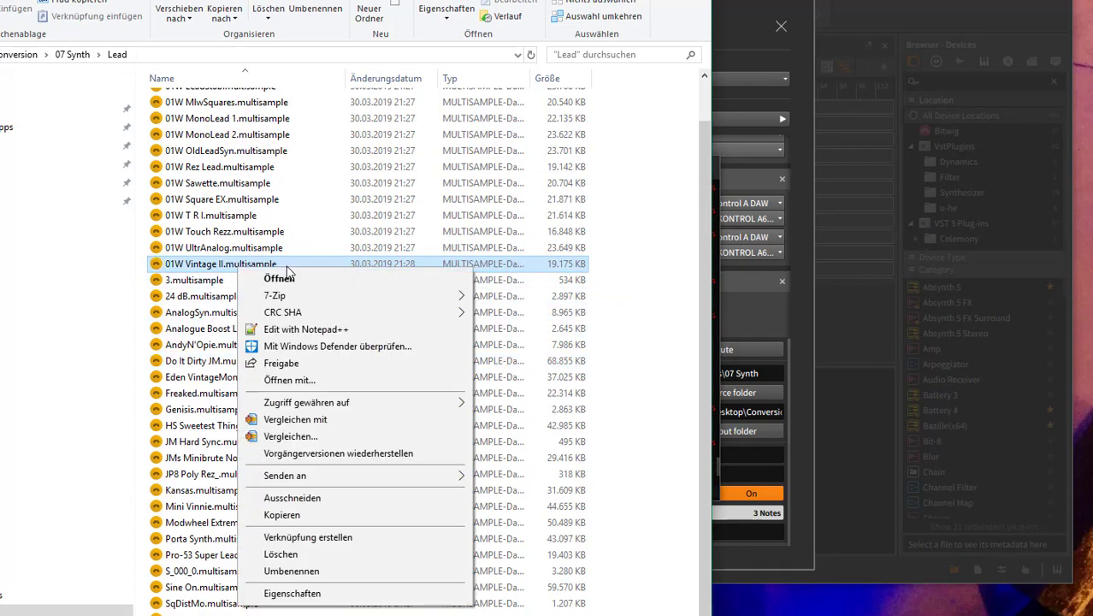
mouse_move(359, 306)
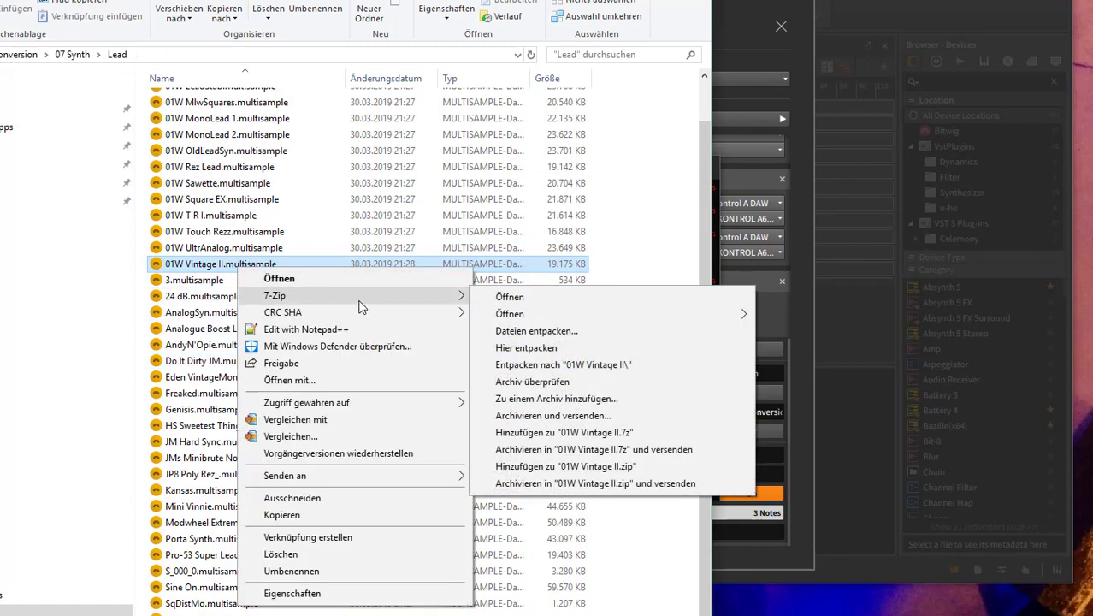
Open 01W Vintage II.multisample in 7-Zip and view its multisample.xml in the code editor
click(564, 297)
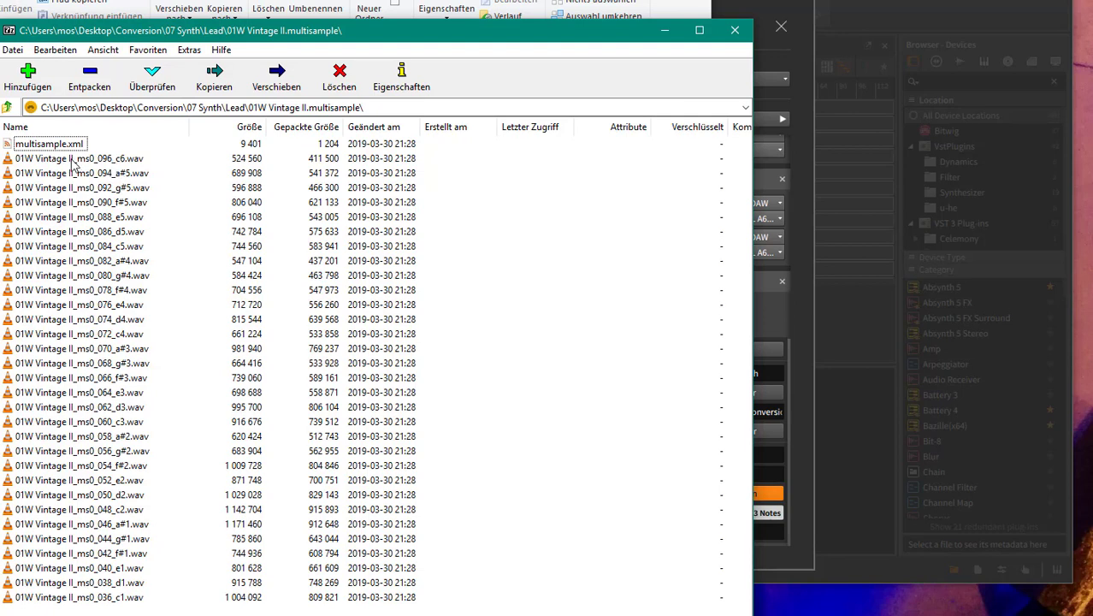
click(45, 145)
click(45, 146)
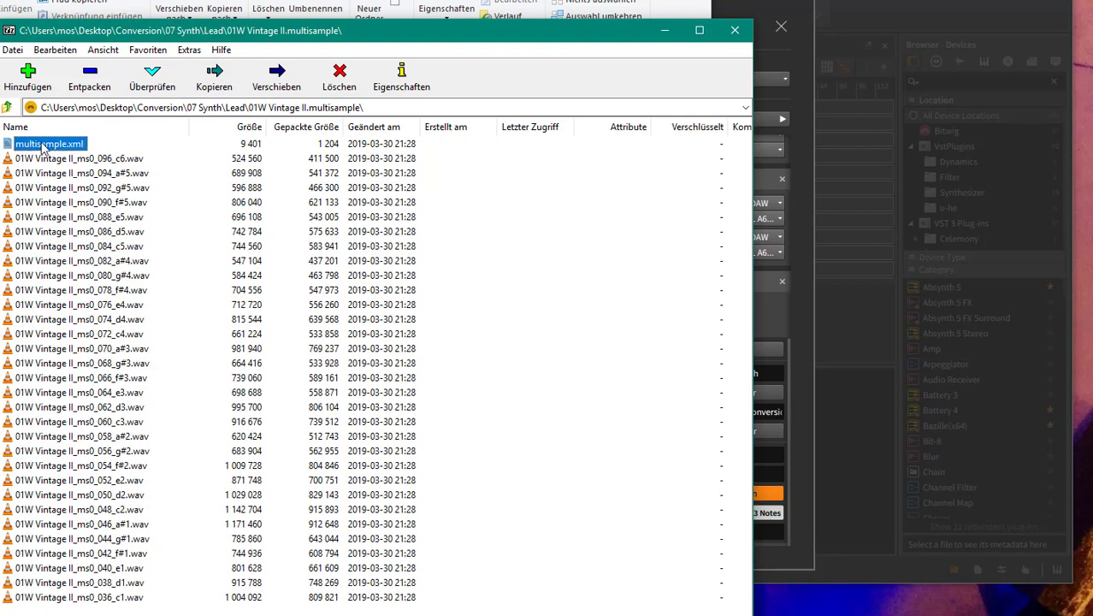
key(alt+Tab)
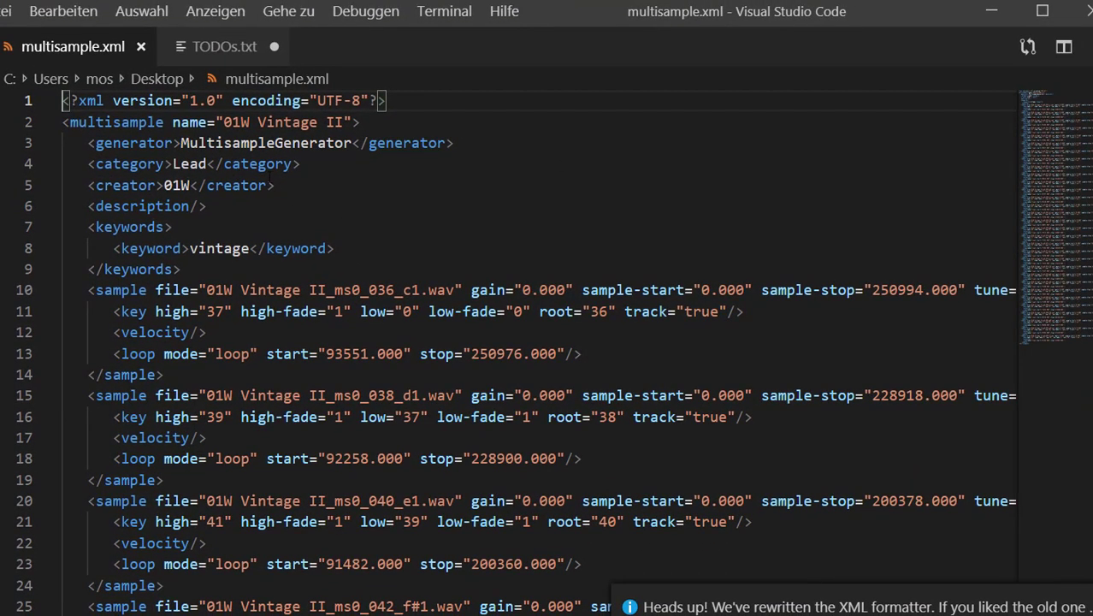
Highlight the creator 01W and category Lead lines in multisample.xml
drag(275, 181, 87, 185)
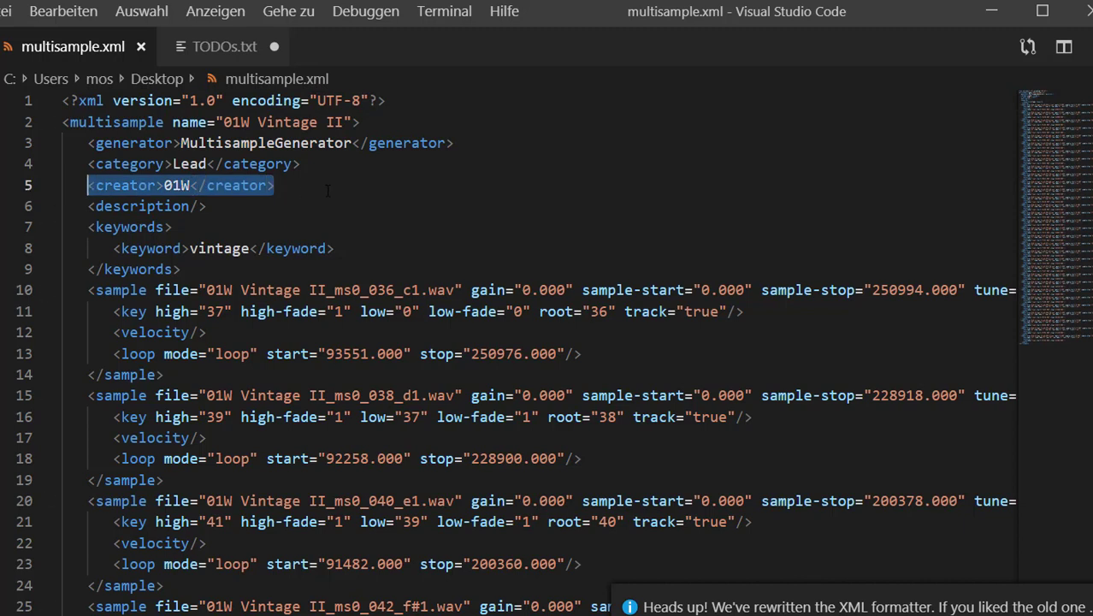
click(341, 165)
drag(326, 163, 86, 164)
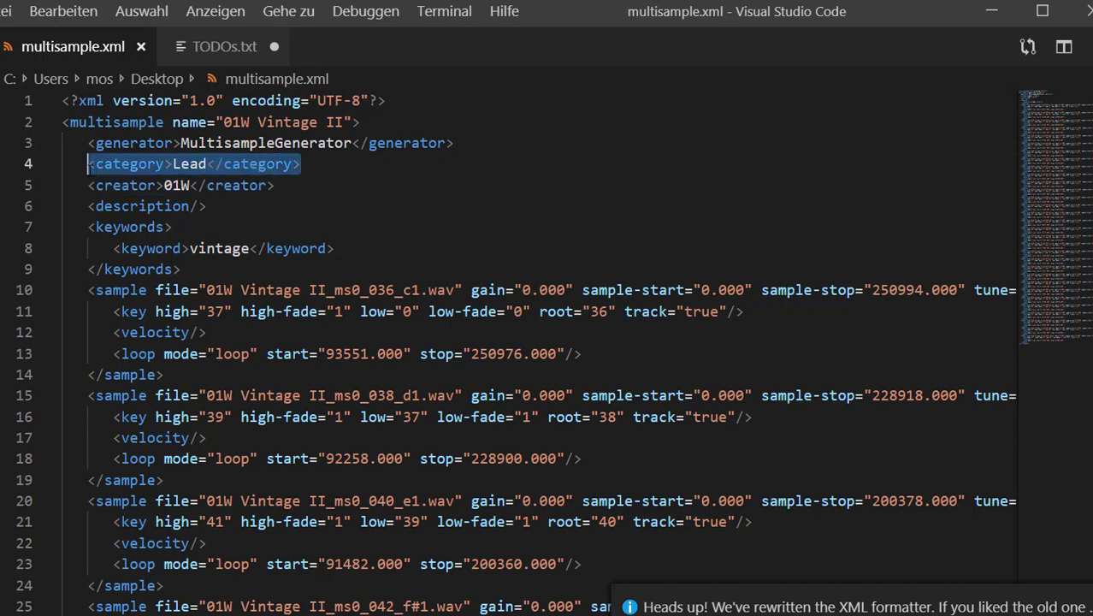
Close the 7-Zip archive window, rearrange the windows and scroll through the XML
drag(616, 18, 989, 109)
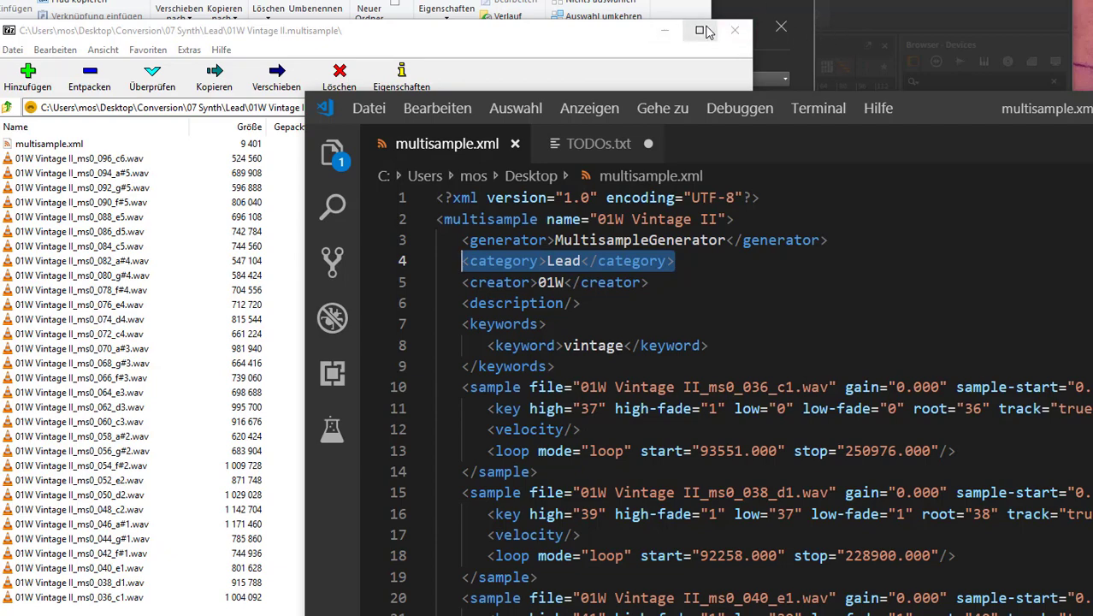
click(735, 31)
click(256, 160)
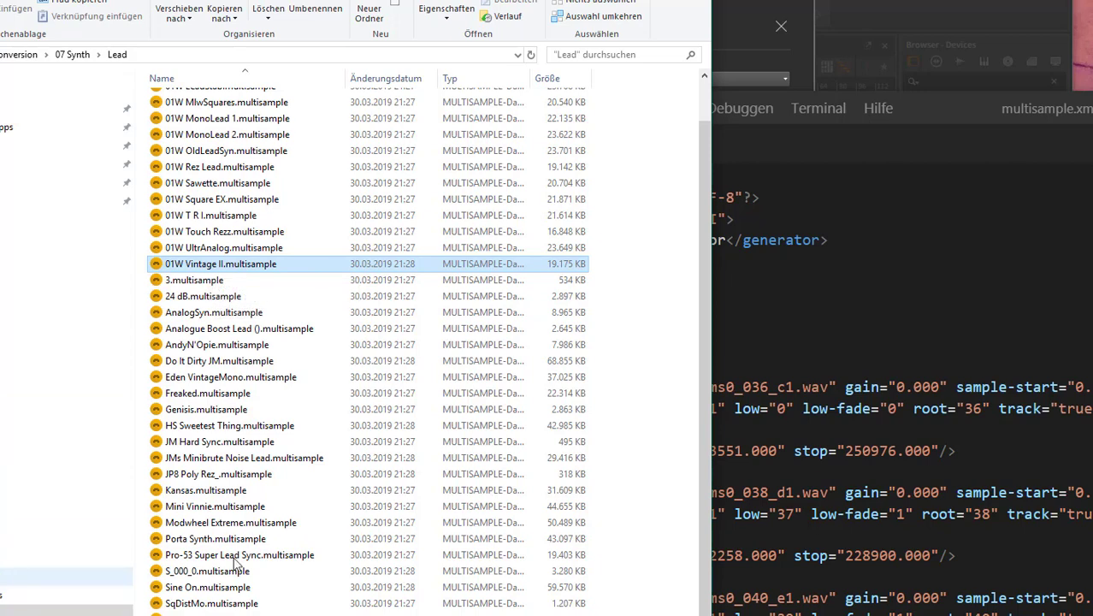
drag(937, 108, 675, 19)
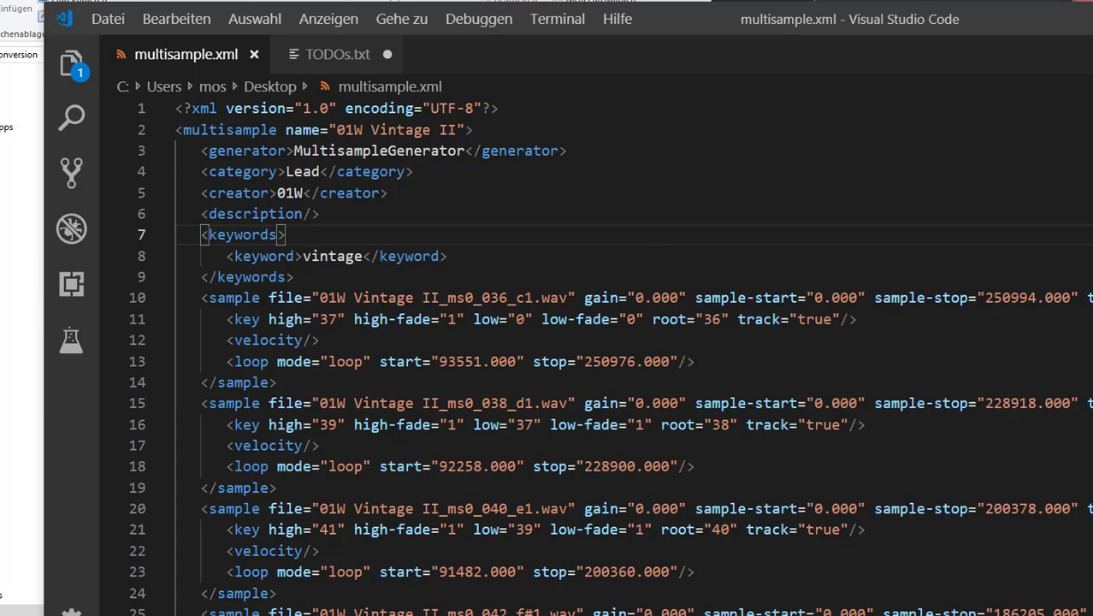
scroll(707, 421, down, 6)
scroll(707, 421, down, 2)
scroll(701, 424, up, 8)
Maximize the VS Code window, then close Bitwig's Controller Script Console
drag(776, 20, 676, 231)
double_click(676, 231)
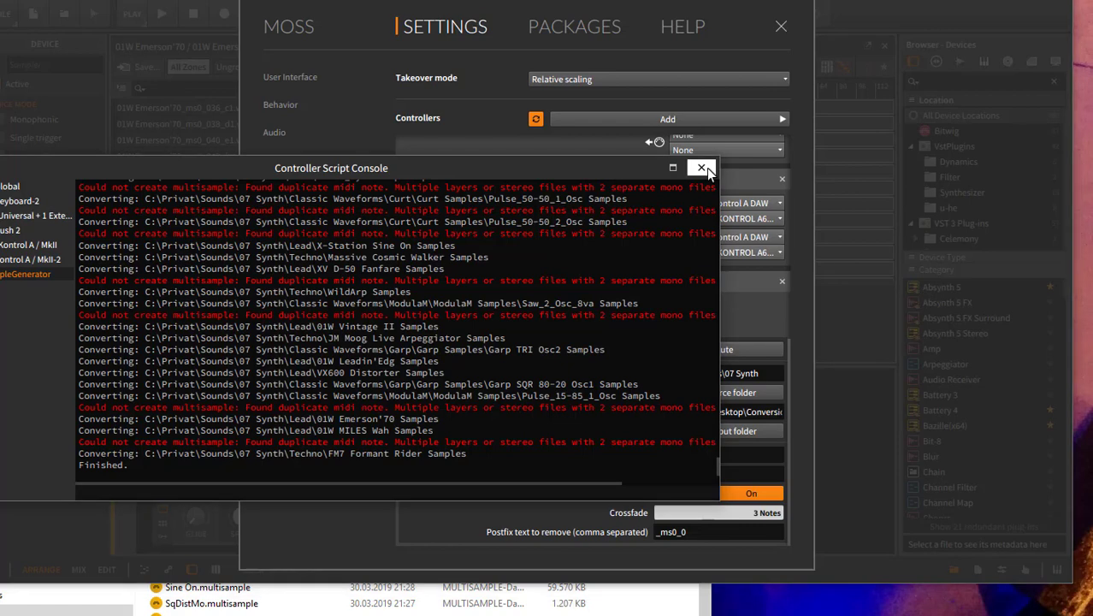
click(702, 168)
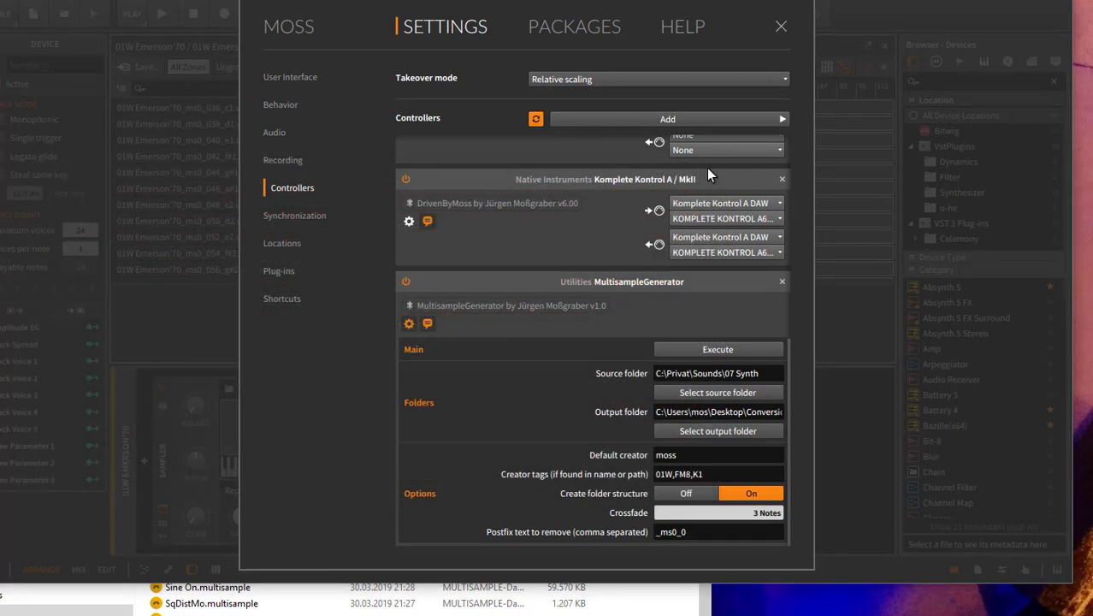